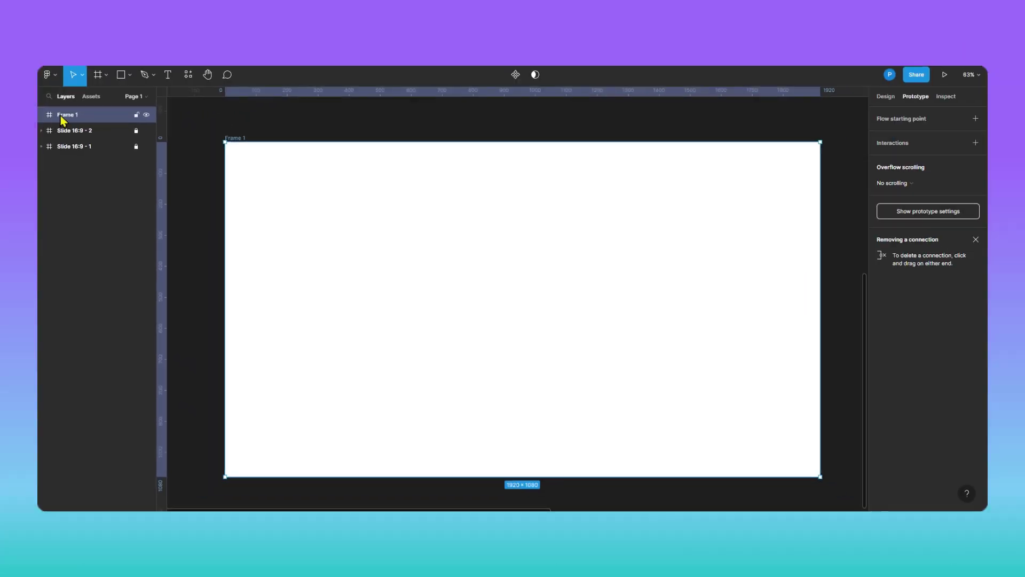
- Draw a straight-edged angular path on Frame 1 with the Pen tool, closing it on an existing vertex
{"action": "left_click", "coordinate": [144, 76]}
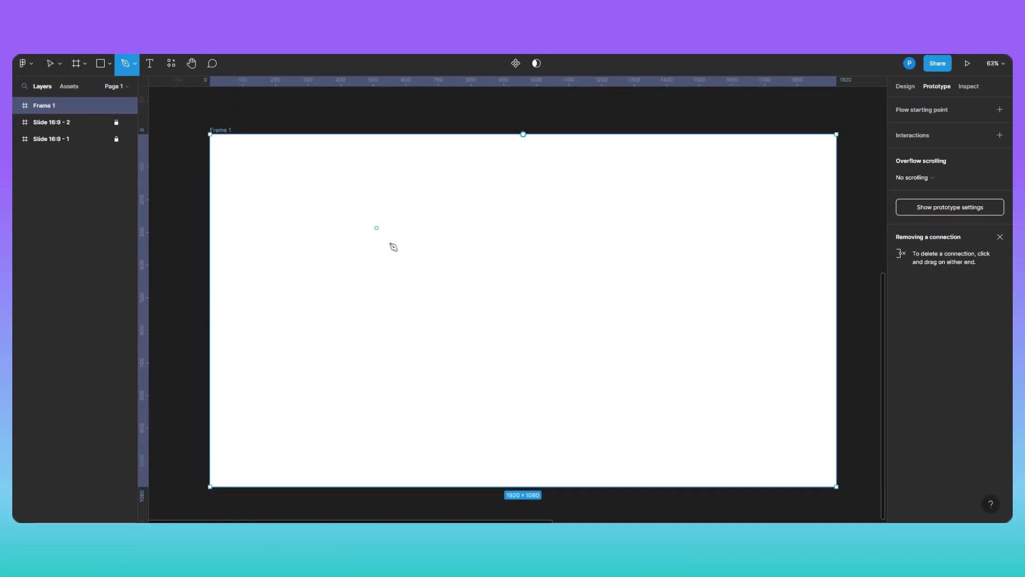
{"action": "left_click", "coordinate": [322, 192]}
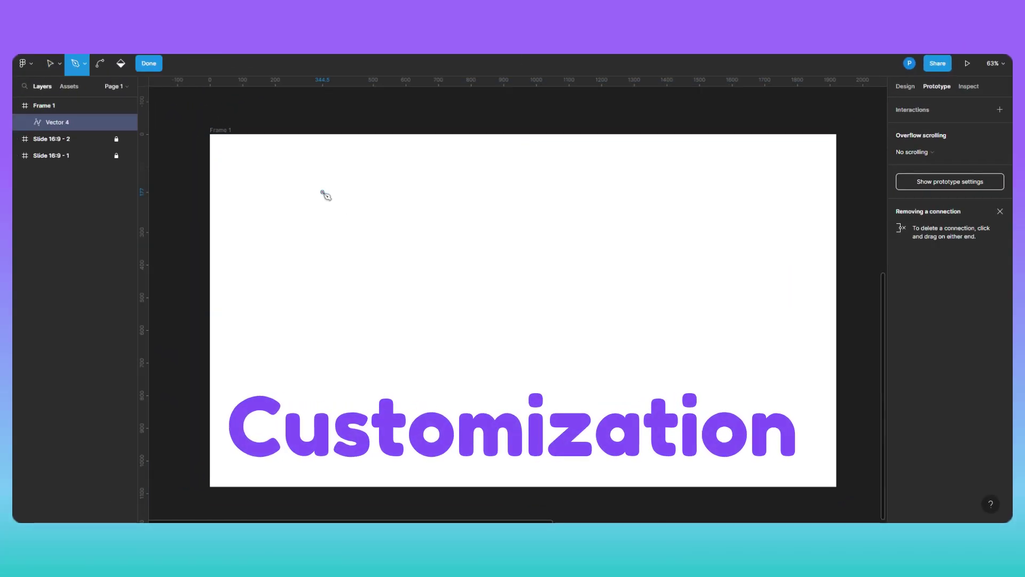
{"action": "left_click", "coordinate": [678, 415]}
{"action": "left_click", "coordinate": [670, 292]}
{"action": "scroll", "coordinate": [467, 201], "scroll_direction": "down", "scroll_amount": 5}
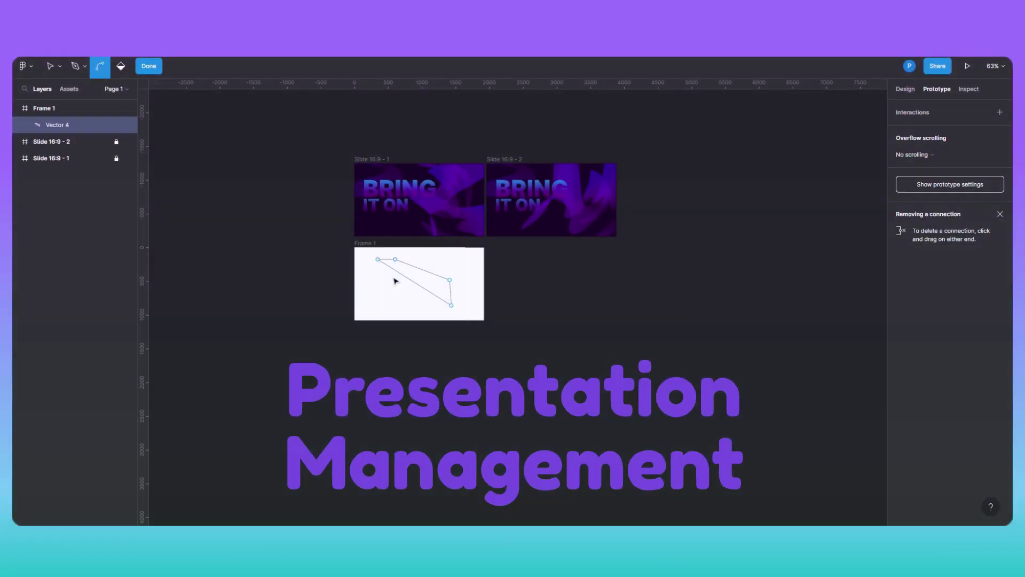
{"action": "left_click_drag", "start_coordinate": [528, 263], "coordinate": [554, 345]}
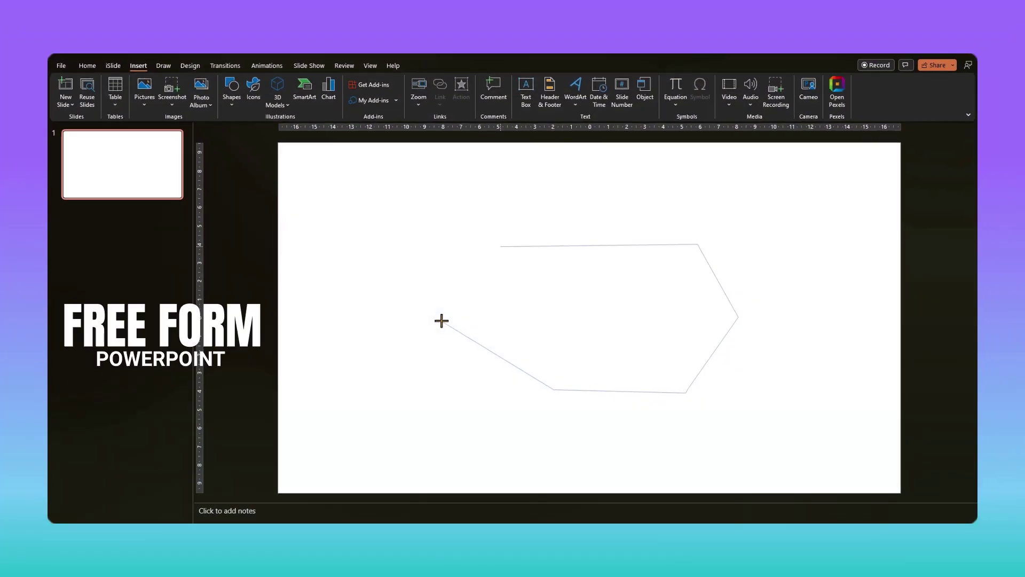
{"action": "mouse_move", "coordinate": [574, 321]}
{"action": "left_mouse_down"}
{"action": "mouse_move", "coordinate": [592, 264]}
{"action": "mouse_move", "coordinate": [454, 273]}
{"action": "mouse_move", "coordinate": [436, 212]}
{"action": "mouse_move", "coordinate": [475, 201]}
{"action": "mouse_move", "coordinate": [612, 231]}
{"action": "left_mouse_up"}
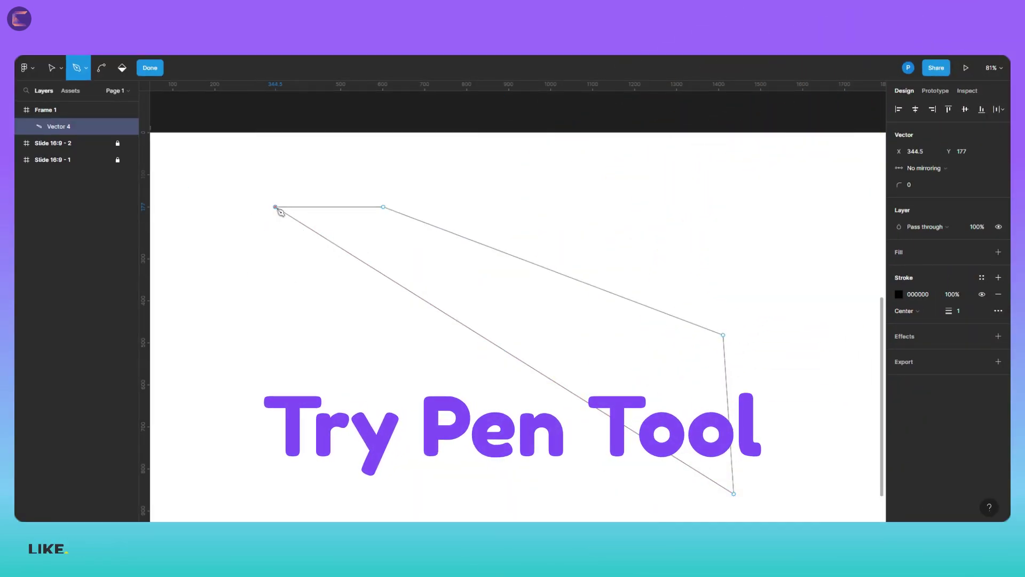
{"action": "left_click", "coordinate": [253, 400]}
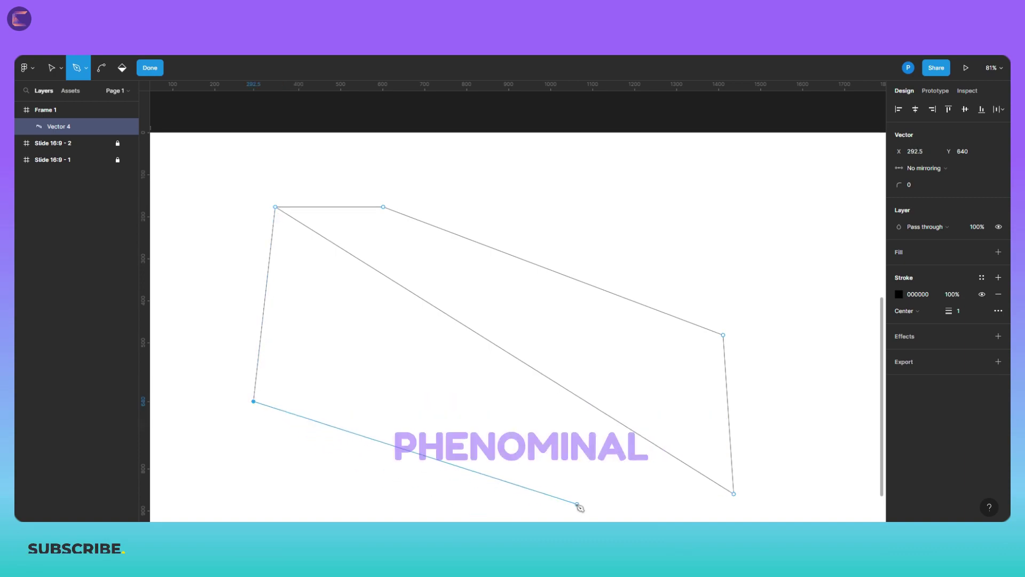
{"action": "left_click", "coordinate": [570, 506]}
{"action": "left_click", "coordinate": [733, 493]}
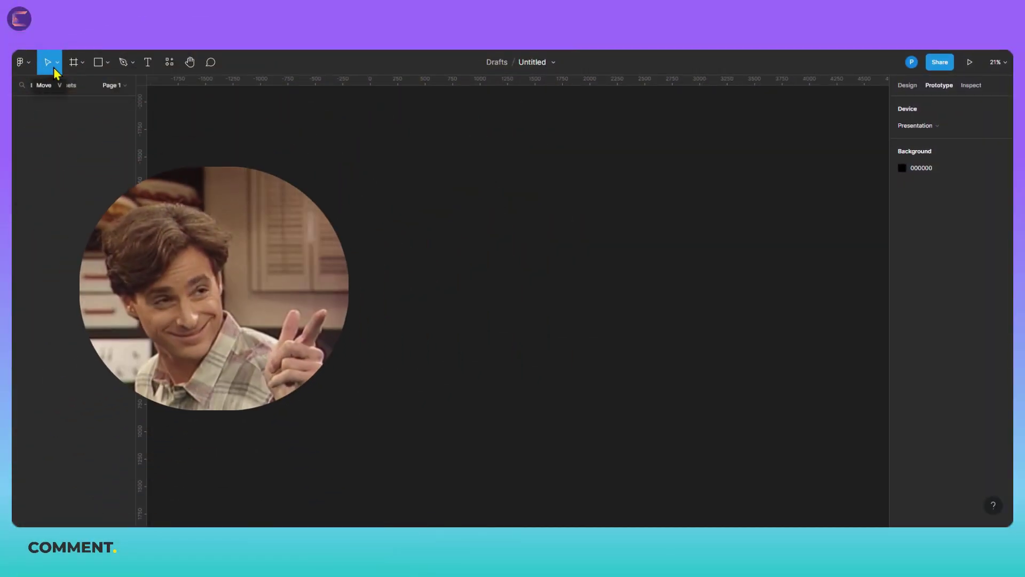
- In the empty Untitled draft, browse the Move, Frame, Shape and Pen dropdowns, ending on Frame
{"action": "left_click", "coordinate": [57, 66]}
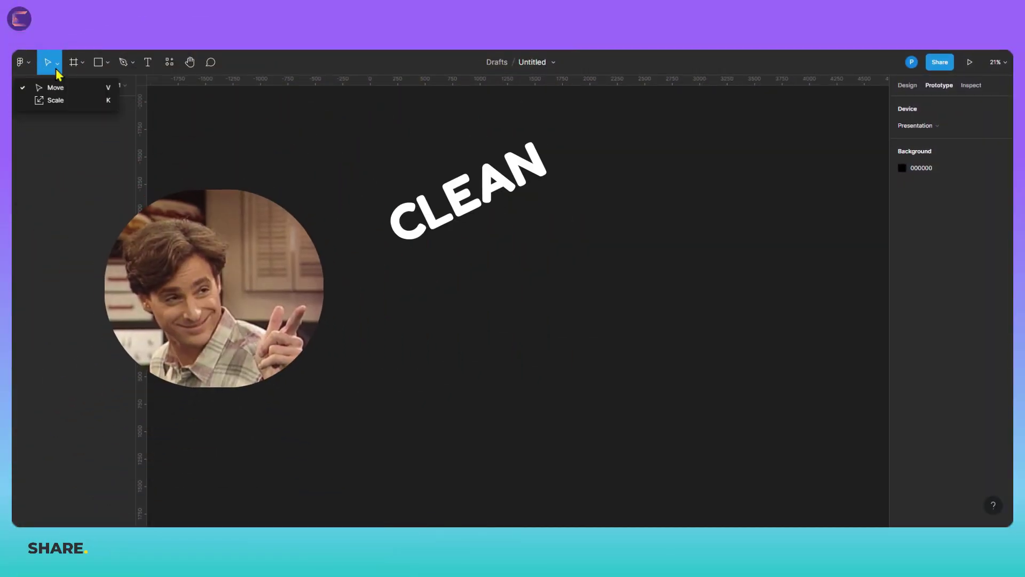
{"action": "left_click", "coordinate": [84, 71]}
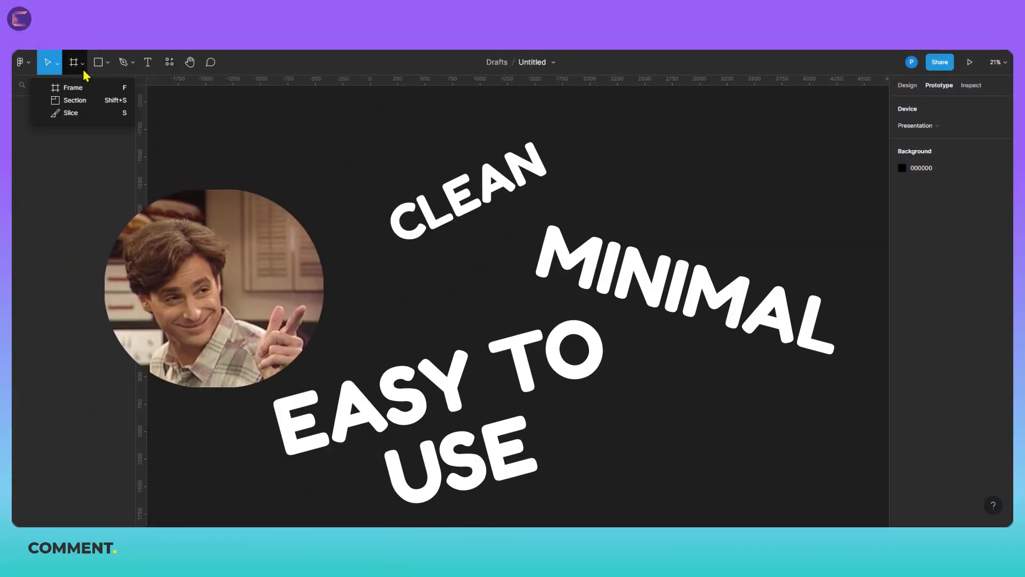
{"action": "left_click", "coordinate": [111, 74]}
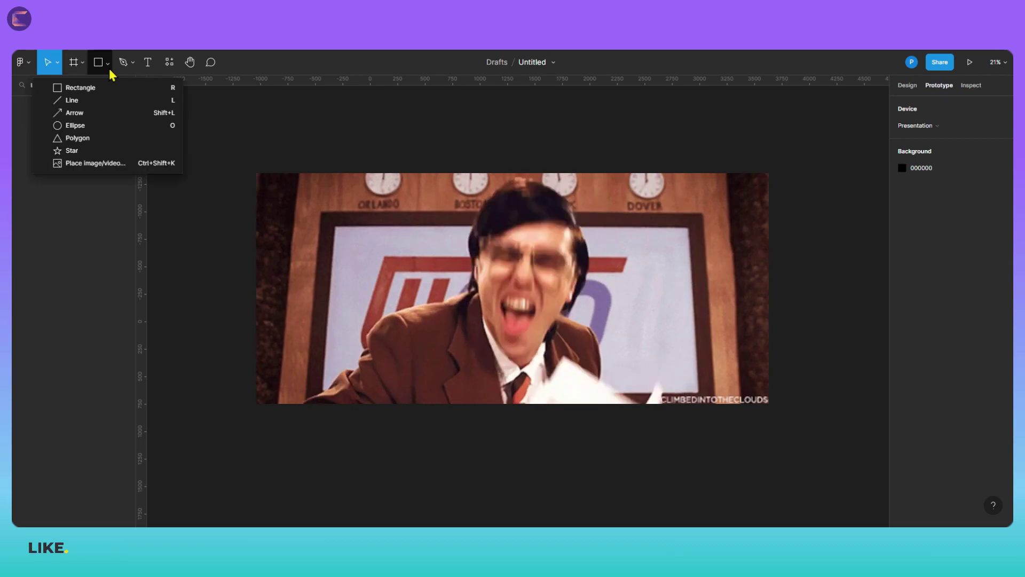
{"action": "left_click", "coordinate": [131, 71]}
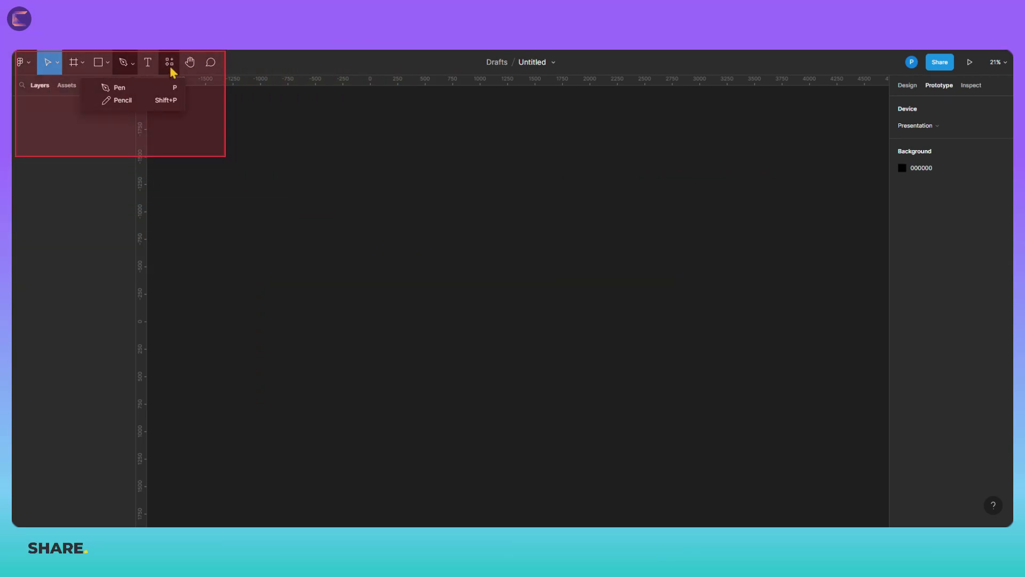
{"action": "left_click", "coordinate": [245, 78]}
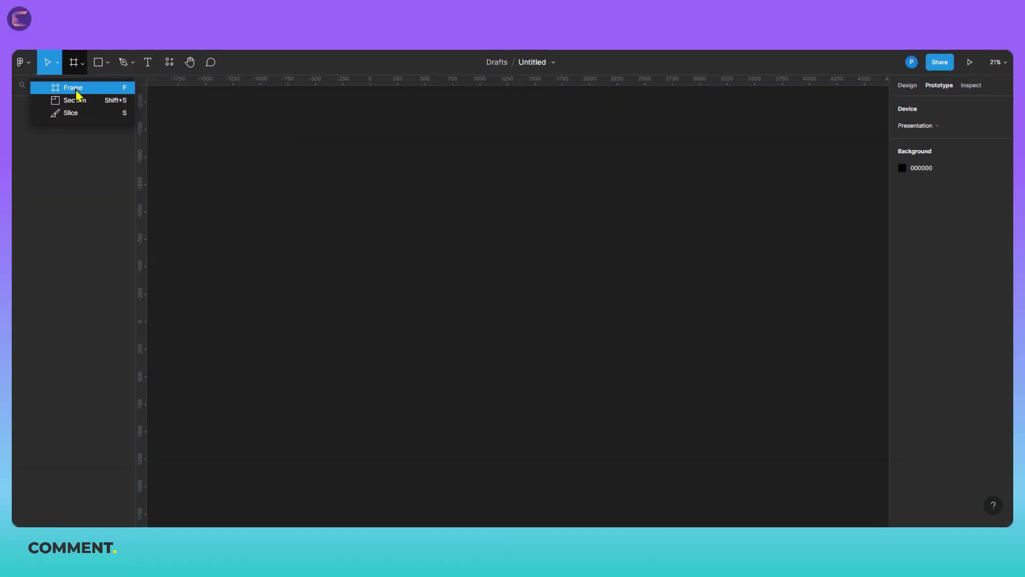
- Create a 1920×1080 Presentation Slide 16:9 frame and zoom in on it
{"action": "left_click", "coordinate": [76, 95]}
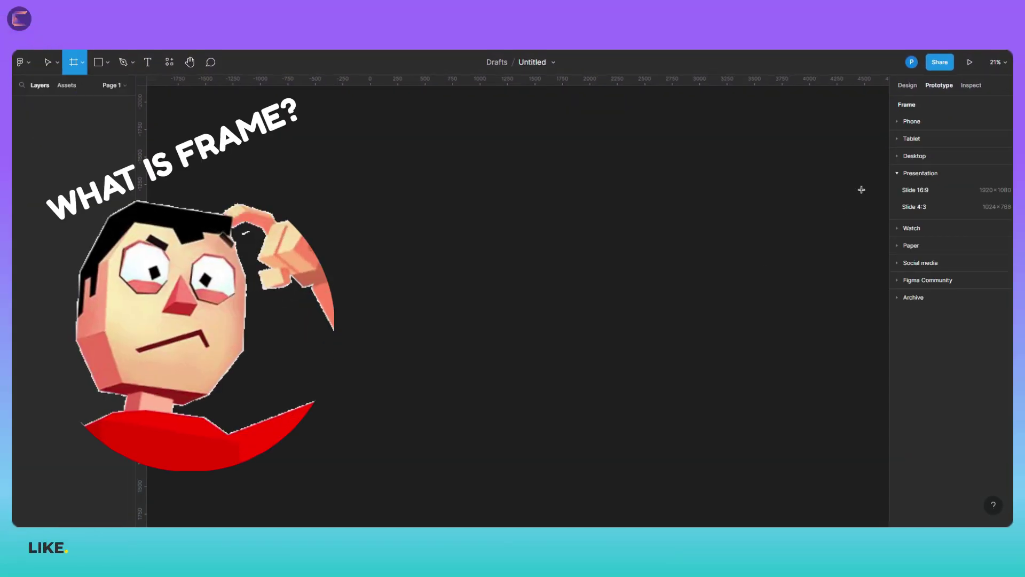
{"action": "left_click", "coordinate": [936, 198]}
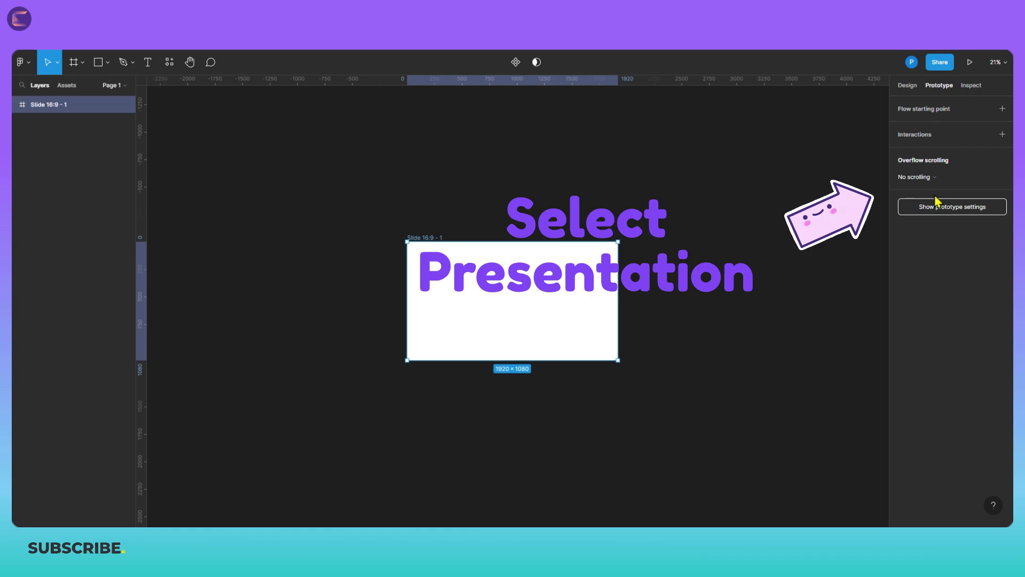
{"action": "scroll", "coordinate": [555, 316], "scroll_direction": "up", "scroll_amount": 5}
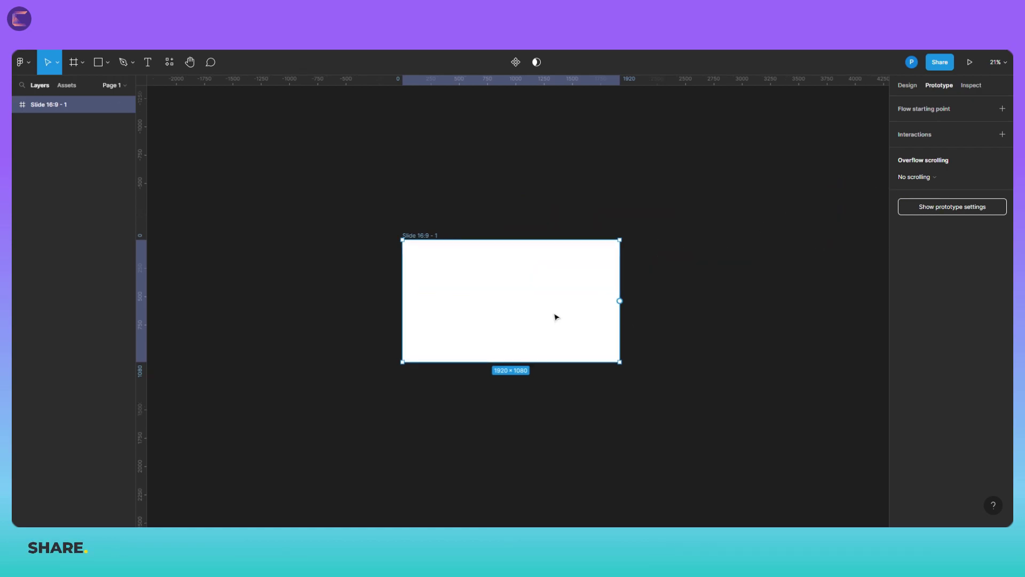
{"action": "scroll", "coordinate": [606, 295], "scroll_direction": "up", "scroll_amount": 1}
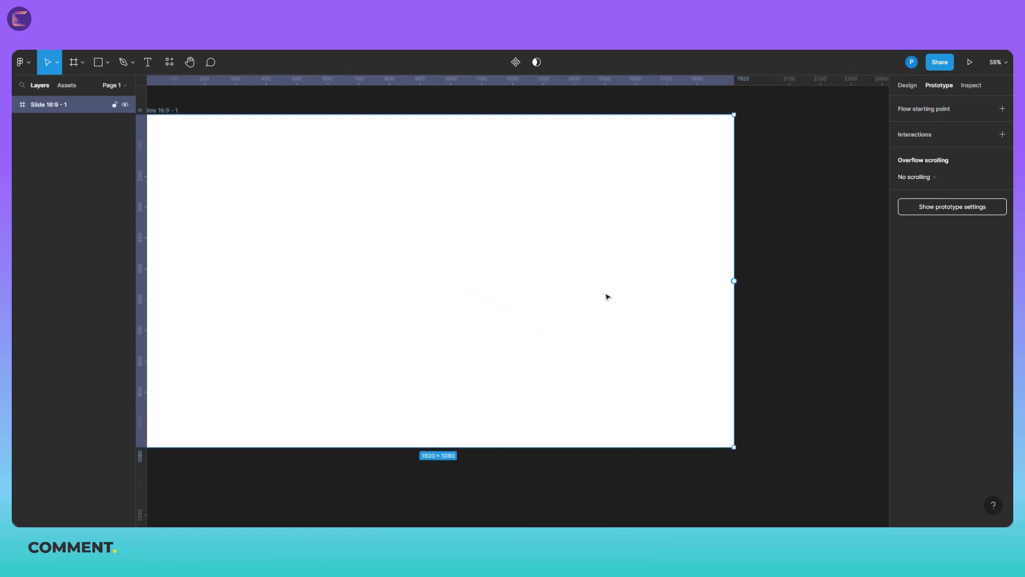
{"action": "scroll", "coordinate": [611, 295], "scroll_direction": "left", "scroll_amount": 3}
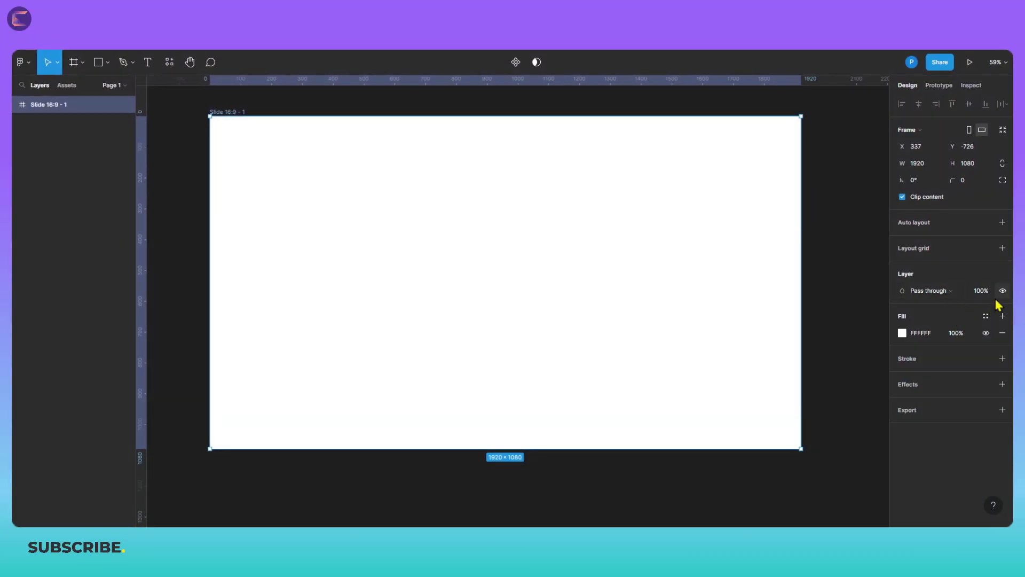
- Give Slide 16:9 - 1 a dark purple 16001E fill and lock the layer
{"action": "left_click", "coordinate": [902, 332]}
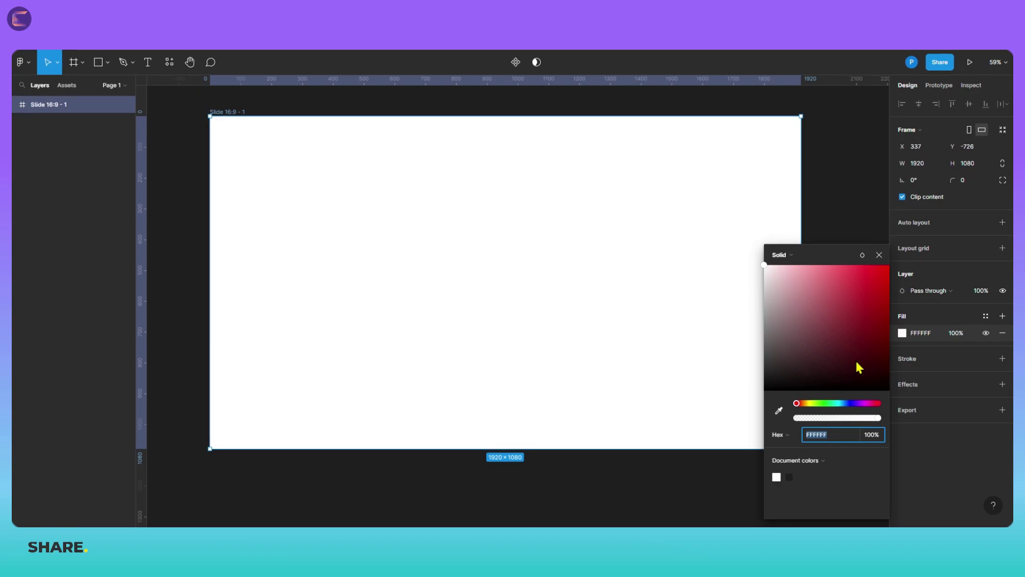
{"action": "left_click_drag", "start_coordinate": [860, 406], "coordinate": [861, 404]}
{"action": "left_click", "coordinate": [880, 365]}
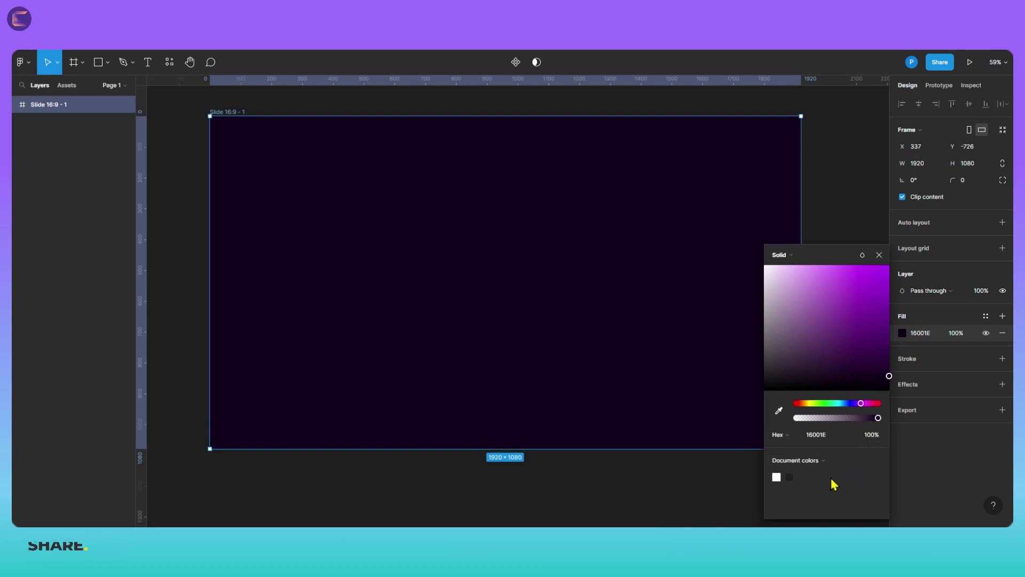
{"action": "left_click", "coordinate": [705, 474]}
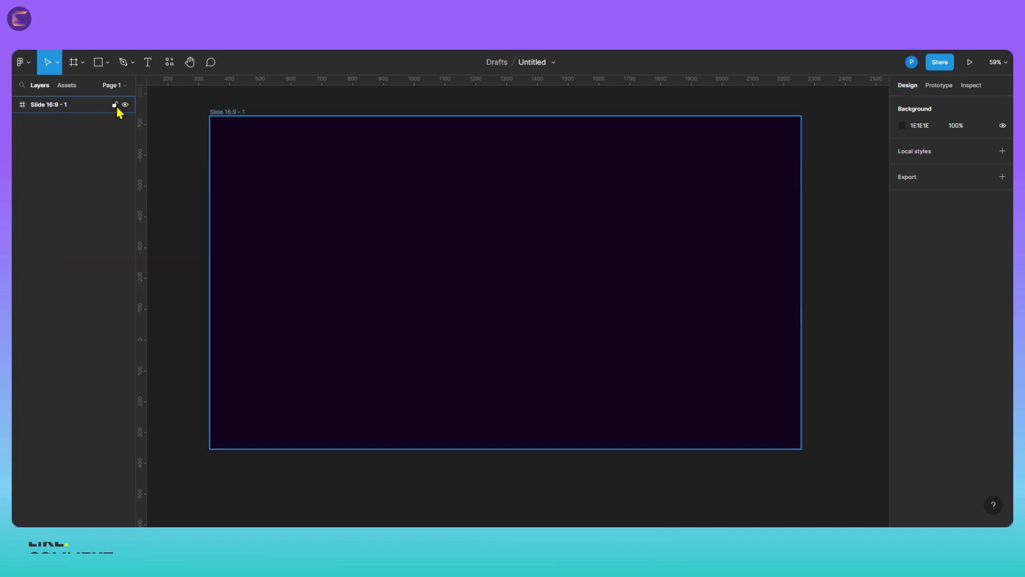
{"action": "left_click", "coordinate": [115, 105]}
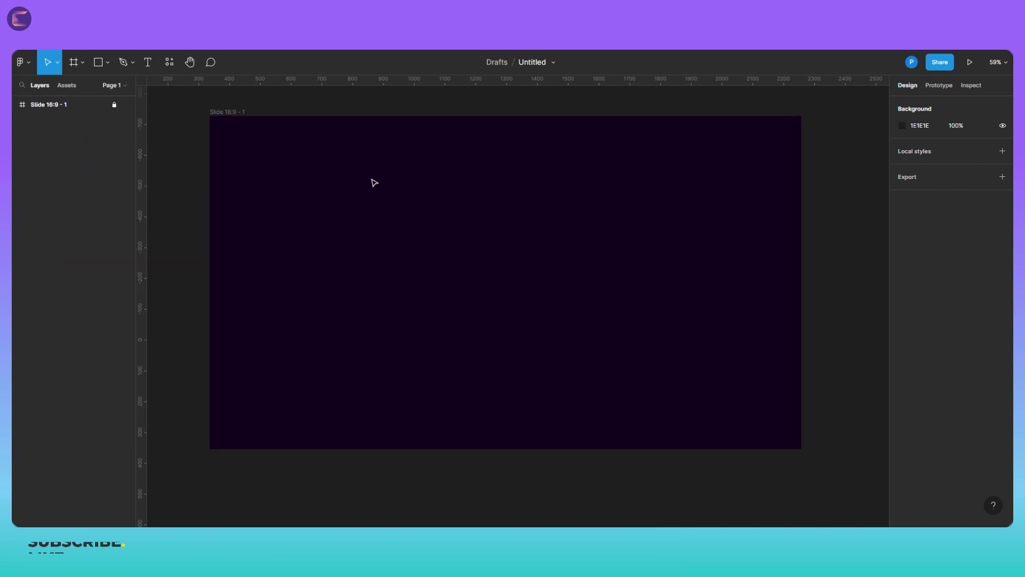
- With the Pen tool, start a curved path near the slide's top, bending toward the lower right
{"action": "left_click", "coordinate": [132, 63]}
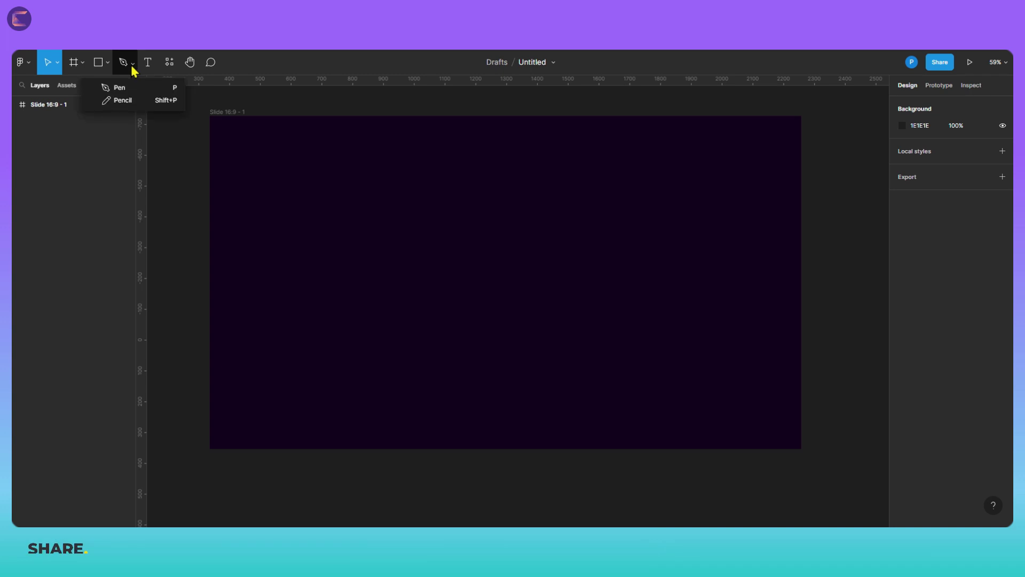
{"action": "left_click", "coordinate": [131, 97]}
{"action": "left_click", "coordinate": [432, 127]}
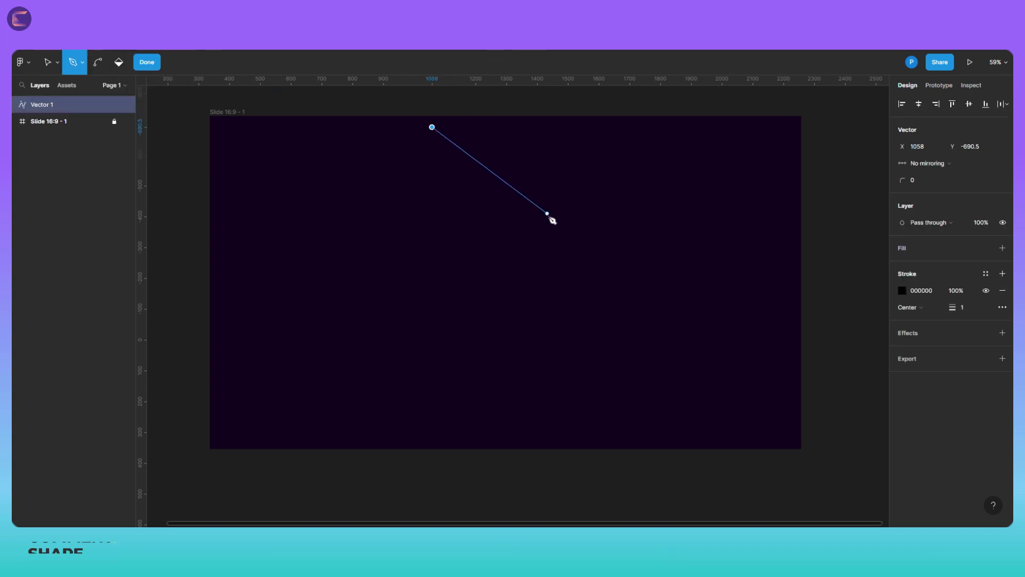
{"action": "left_click_drag", "start_coordinate": [548, 216], "coordinate": [542, 280]}
{"action": "left_click", "coordinate": [467, 300]}
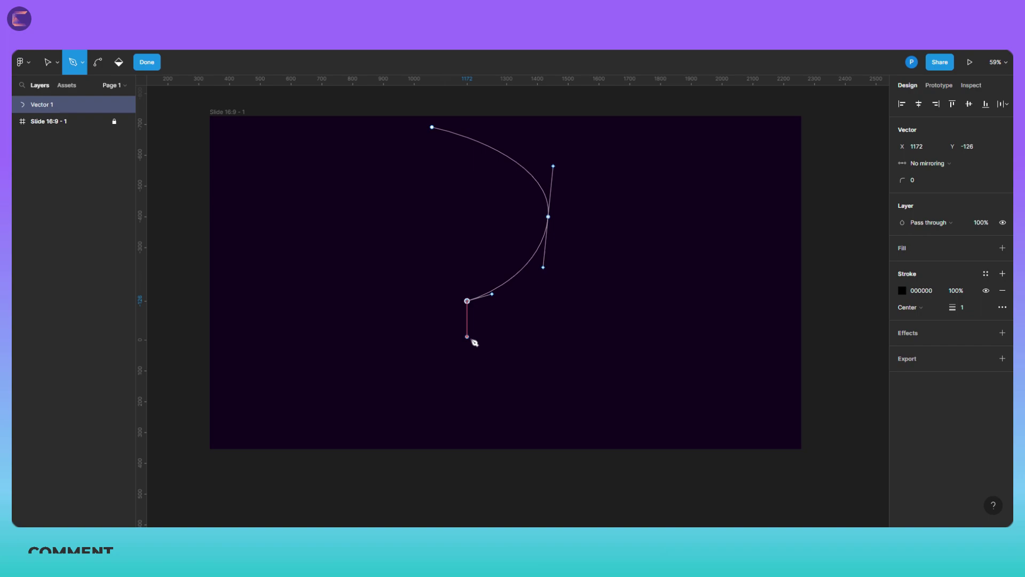
{"action": "left_click_drag", "start_coordinate": [474, 350], "coordinate": [541, 399]}
{"action": "left_click", "coordinate": [651, 389]}
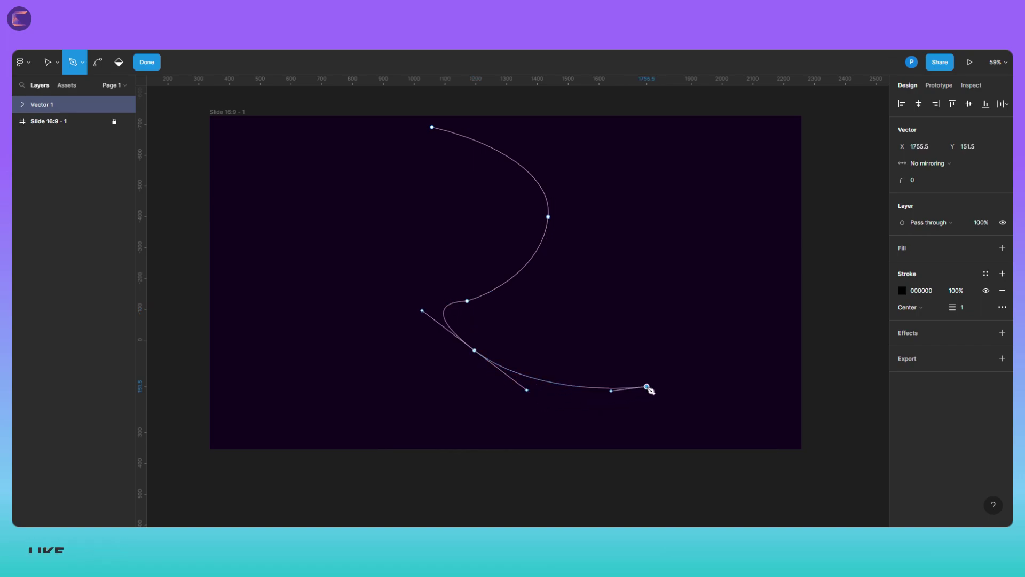
- Add curved anchors along the bottom and upper right, then close Vector 1 on its start point
{"action": "left_click_drag", "start_coordinate": [696, 435], "coordinate": [618, 483]}
{"action": "left_click_drag", "start_coordinate": [467, 417], "coordinate": [487, 457]}
{"action": "left_click_drag", "start_coordinate": [670, 502], "coordinate": [813, 467]}
{"action": "left_click", "coordinate": [762, 334]}
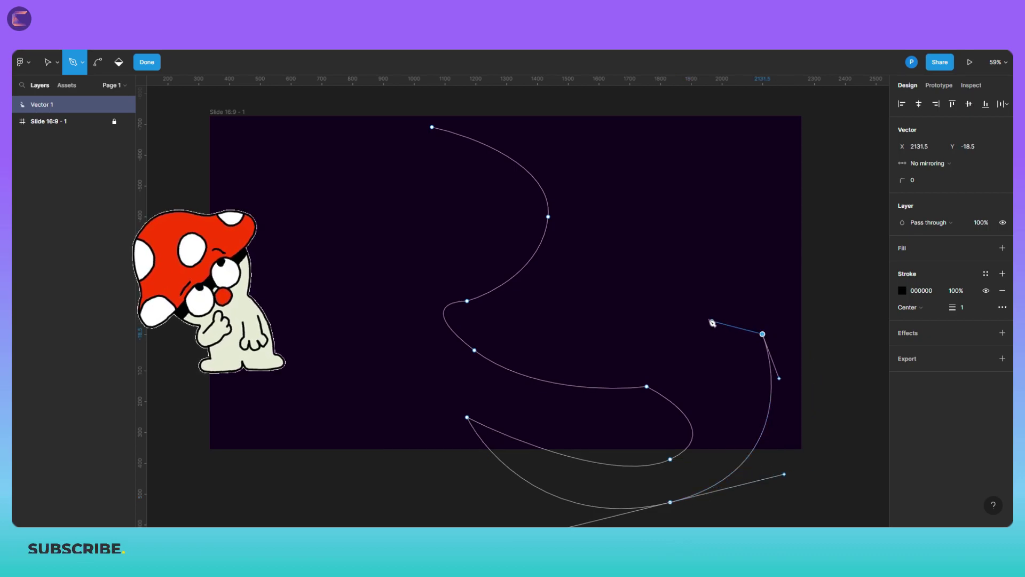
{"action": "left_click_drag", "start_coordinate": [593, 325], "coordinate": [778, 194]}
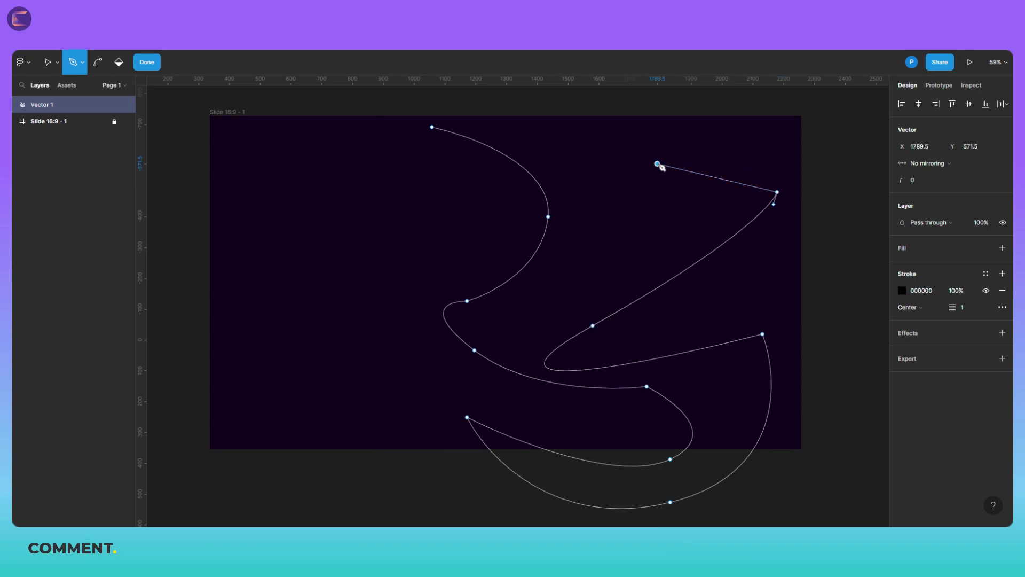
{"action": "left_click_drag", "start_coordinate": [657, 163], "coordinate": [533, 234]}
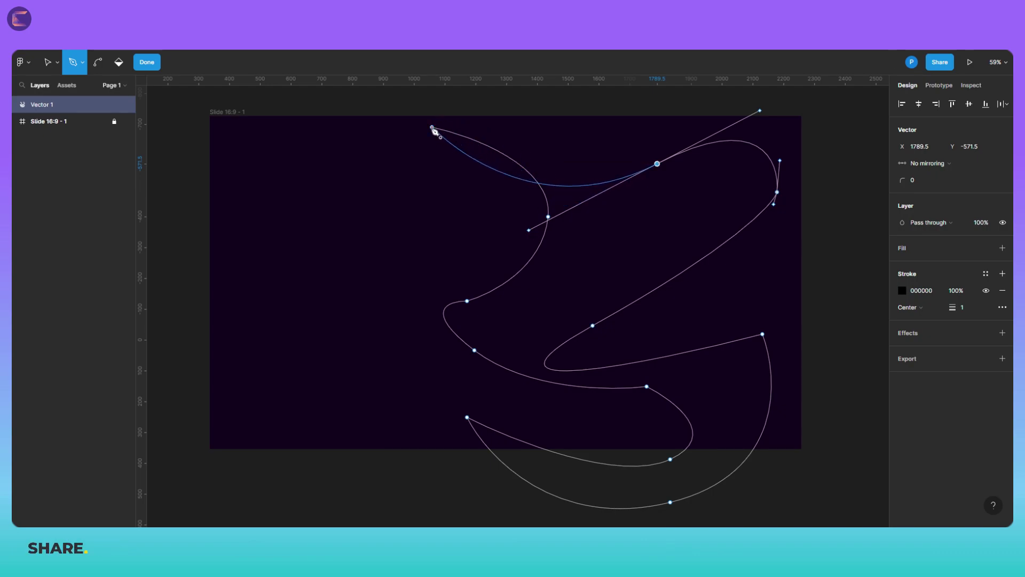
{"action": "left_click", "coordinate": [432, 128]}
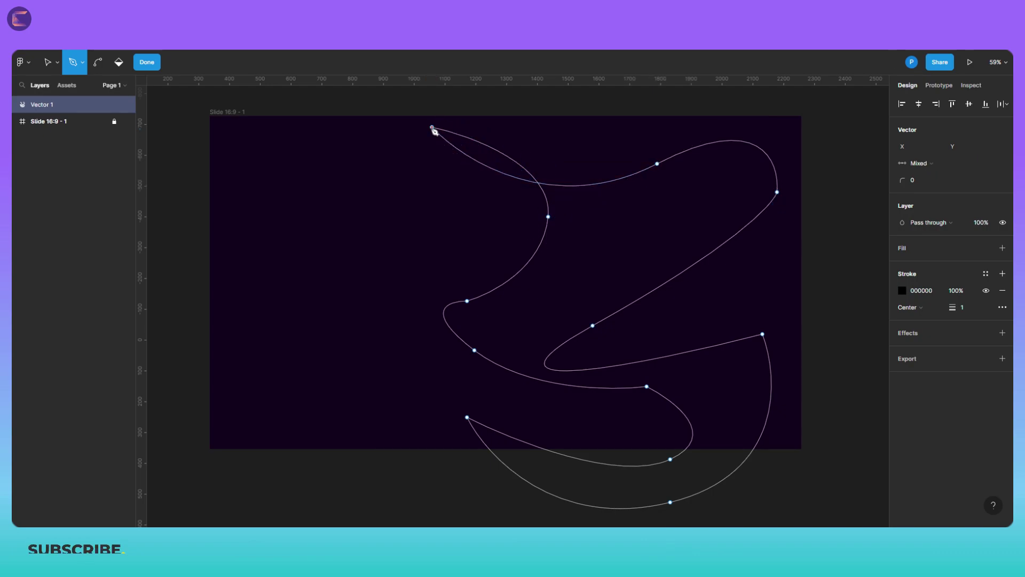
- Reshape Vector 1's segments and anchors, then remove its stroke and give it a D9D9D9 fill
{"action": "left_click", "coordinate": [49, 60]}
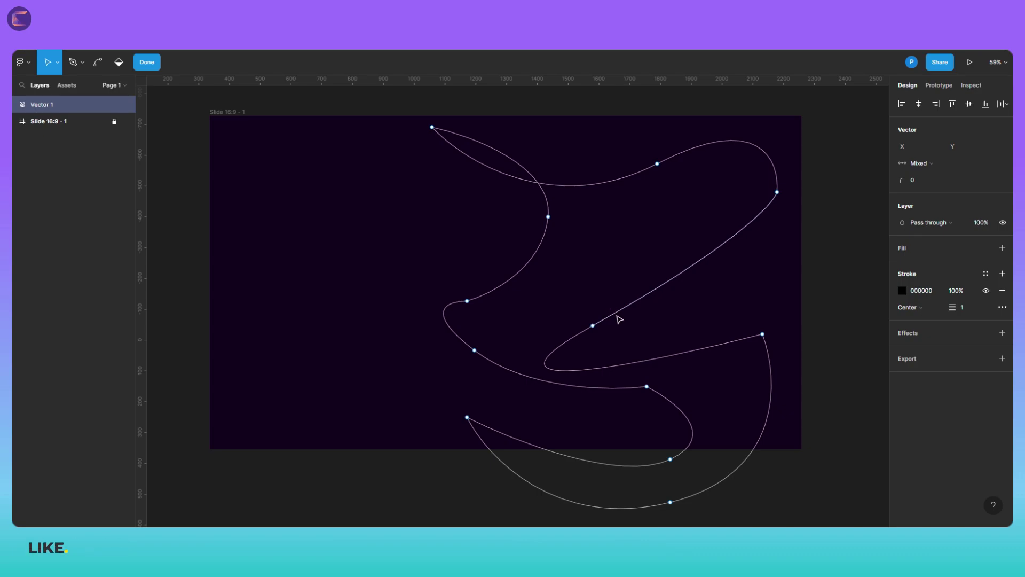
{"action": "left_click_drag", "start_coordinate": [618, 319], "coordinate": [645, 272]}
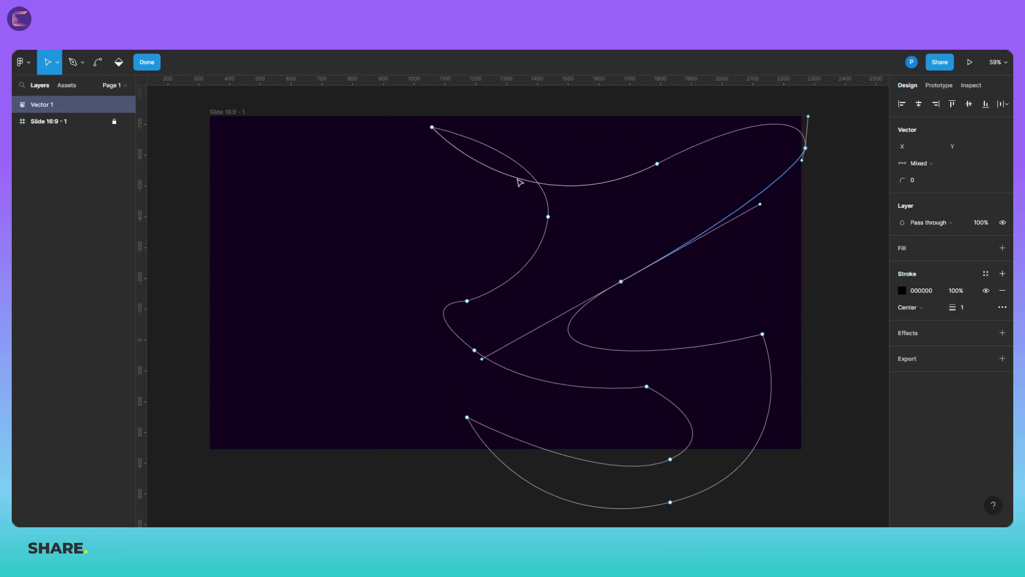
{"action": "left_click_drag", "start_coordinate": [519, 182], "coordinate": [469, 188]}
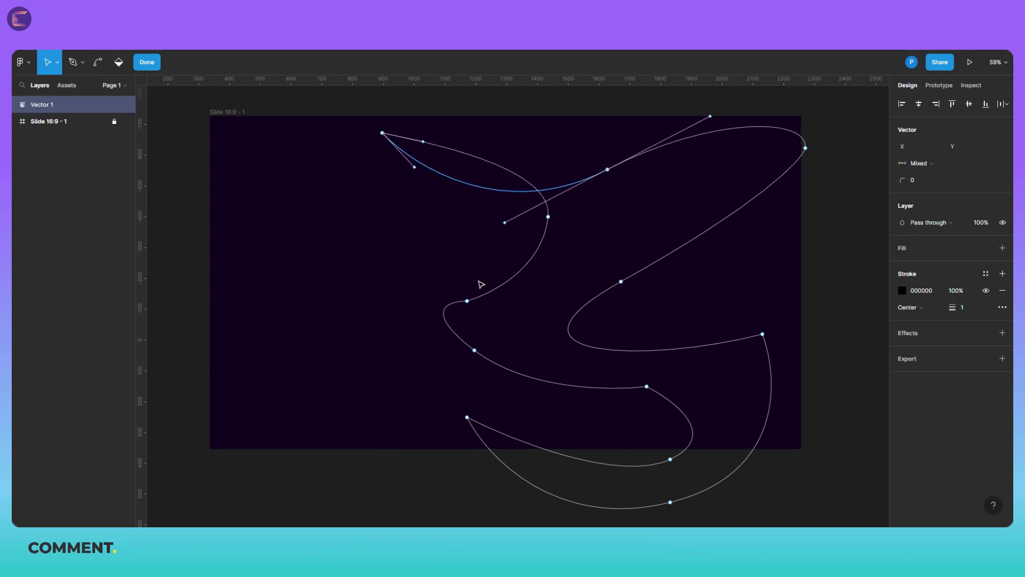
{"action": "left_click_drag", "start_coordinate": [468, 301], "coordinate": [501, 303]}
{"action": "left_click_drag", "start_coordinate": [764, 335], "coordinate": [787, 316]}
{"action": "left_click_drag", "start_coordinate": [665, 336], "coordinate": [518, 459]}
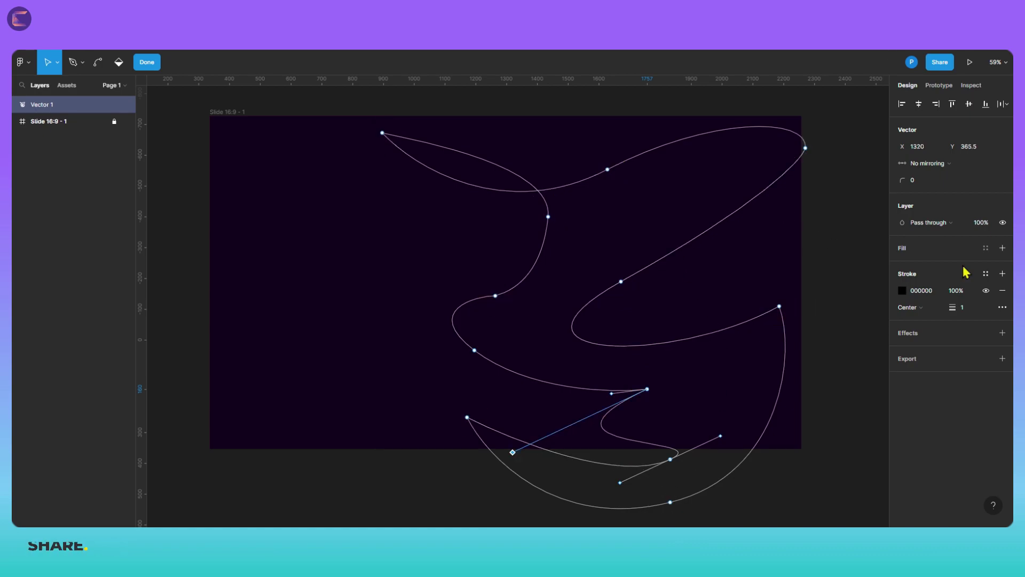
{"action": "left_click", "coordinate": [1003, 291]}
{"action": "left_click", "coordinate": [1002, 248]}
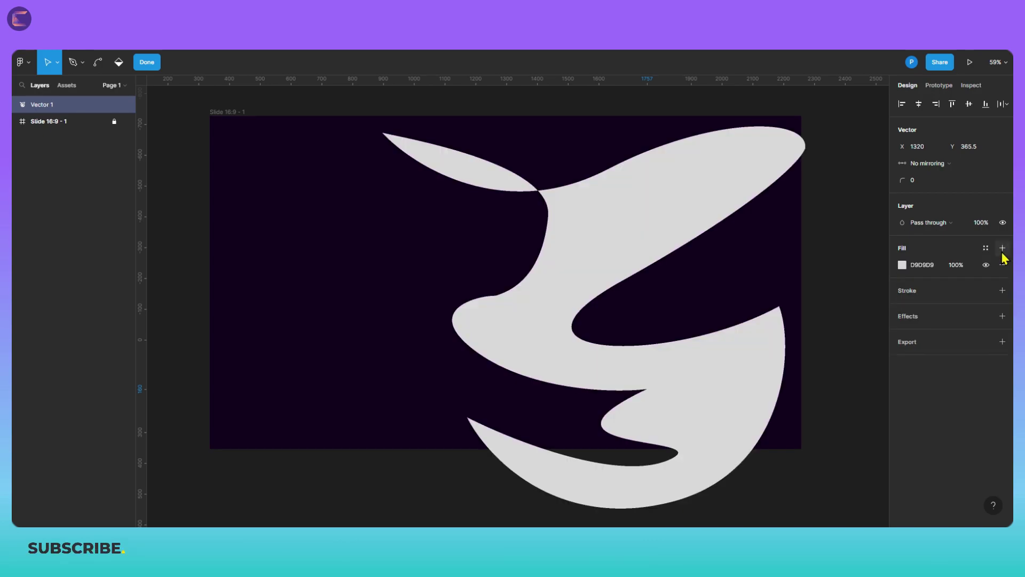
- Switch Vector 1's fill to Angular and set the first gradient stop to deep indigo 2F0093
{"action": "left_click", "coordinate": [902, 265]}
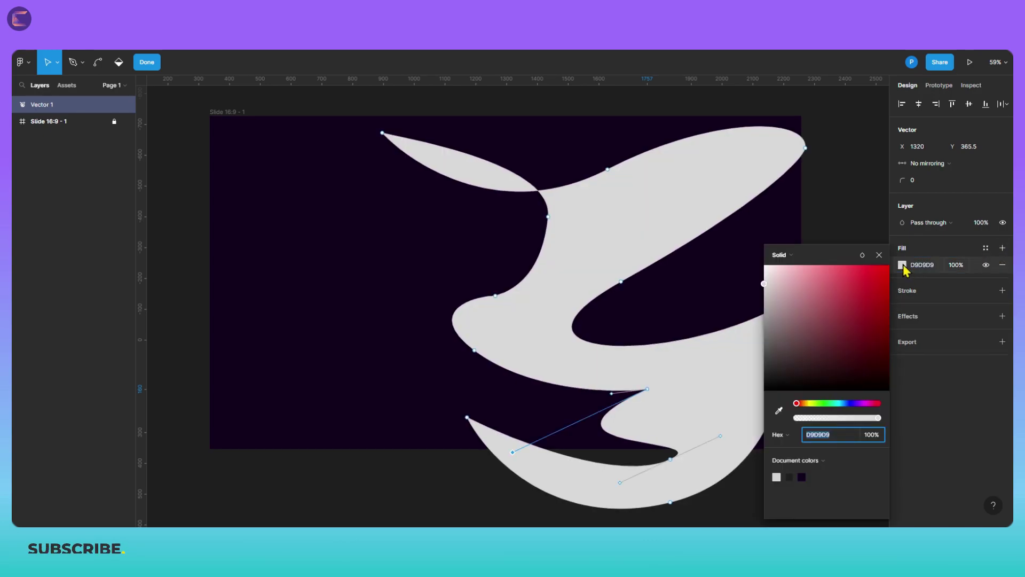
{"action": "left_click", "coordinate": [791, 261]}
{"action": "left_click", "coordinate": [799, 293]}
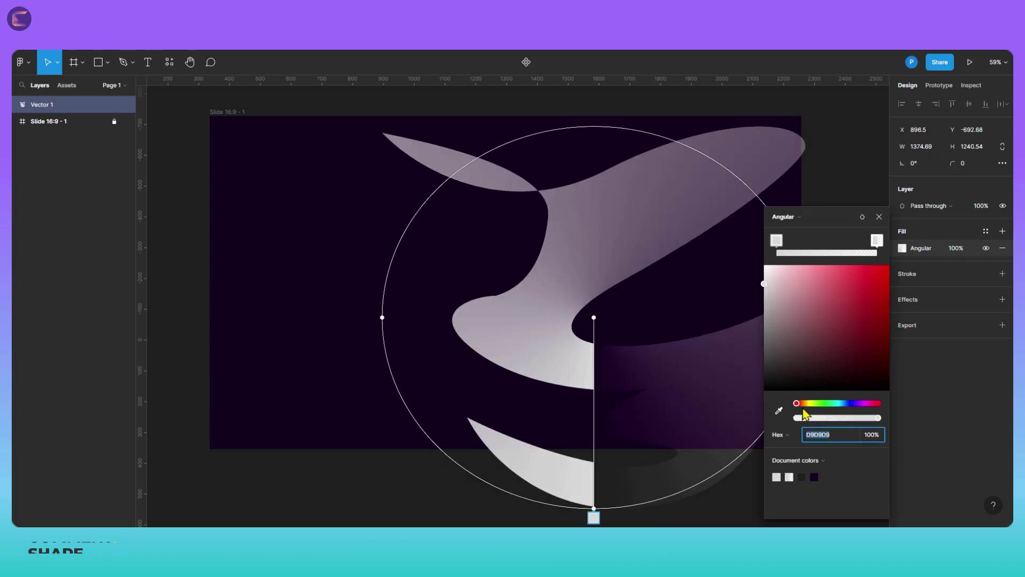
{"action": "left_click", "coordinate": [778, 243]}
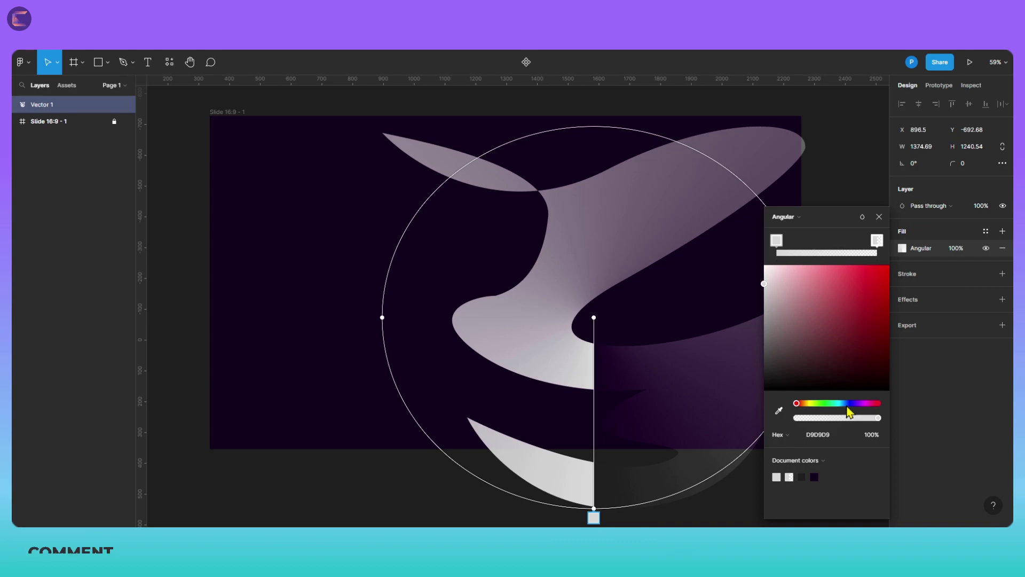
{"action": "left_click_drag", "start_coordinate": [857, 406], "coordinate": [862, 406]}
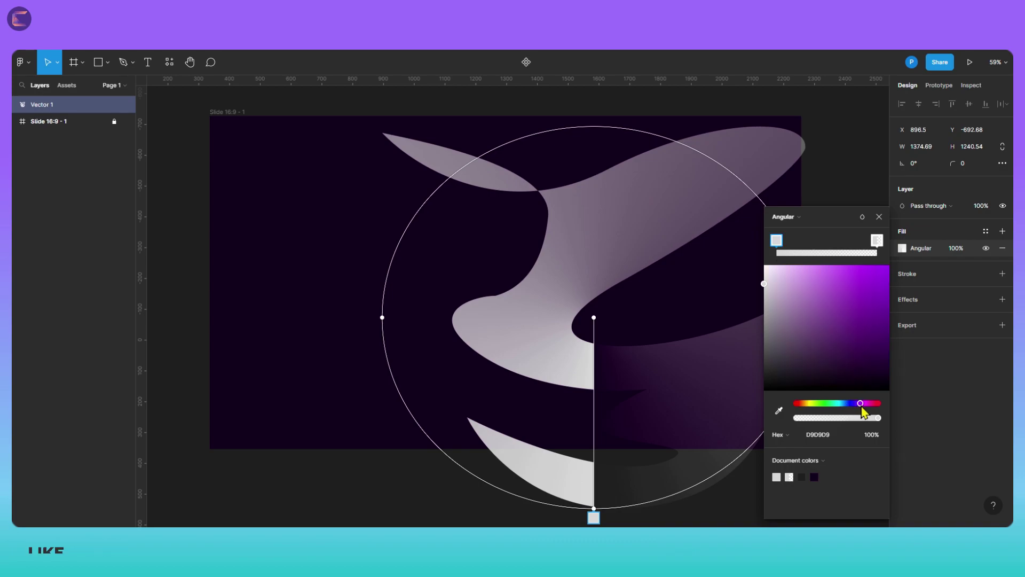
{"action": "left_click_drag", "start_coordinate": [880, 344], "coordinate": [914, 337]}
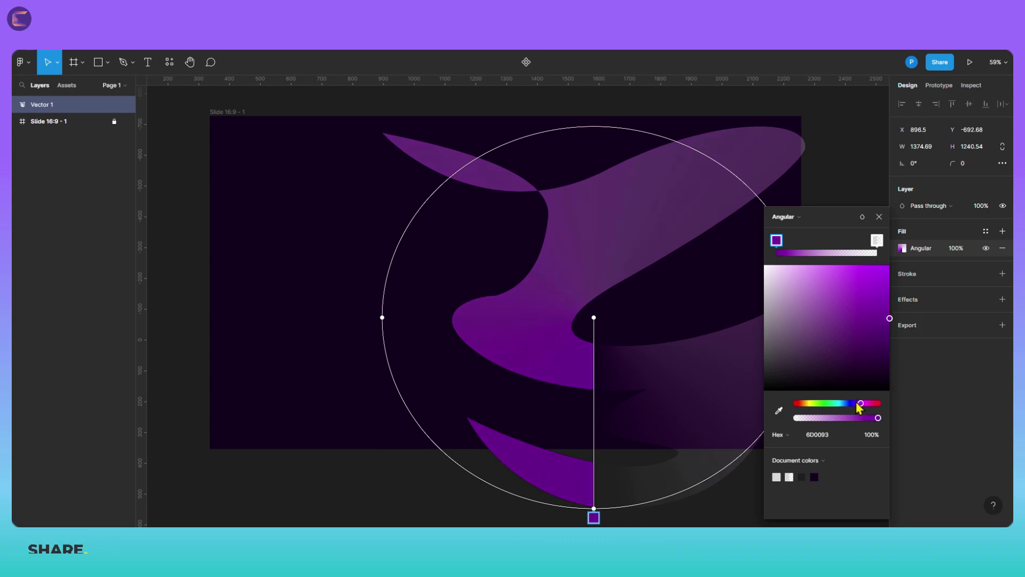
{"action": "left_click_drag", "start_coordinate": [857, 405], "coordinate": [857, 406]}
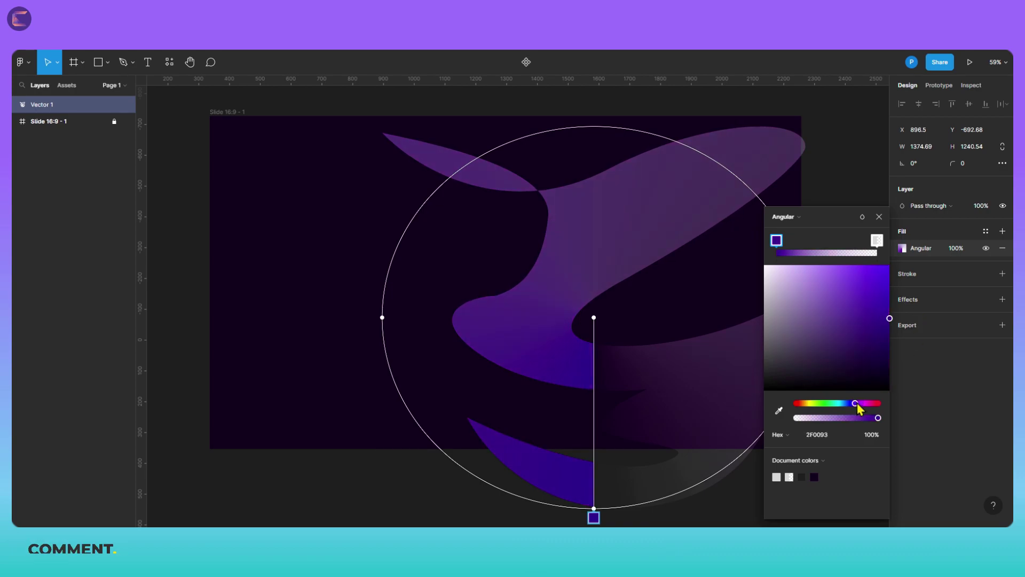
- Set the second gradient stop to purple AD00FF at 8% opacity
{"action": "left_click", "coordinate": [877, 241]}
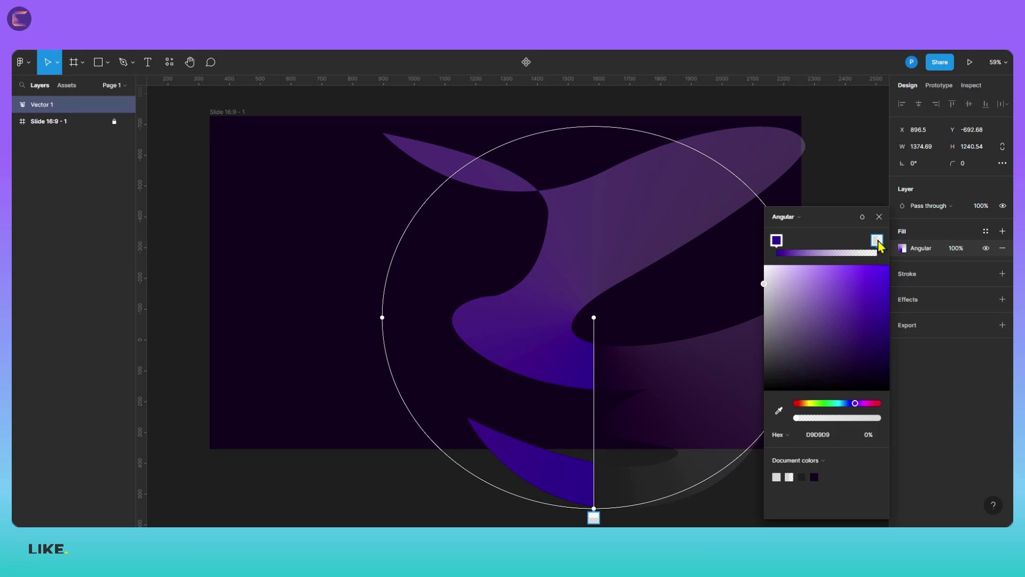
{"action": "left_click_drag", "start_coordinate": [856, 409], "coordinate": [845, 410]}
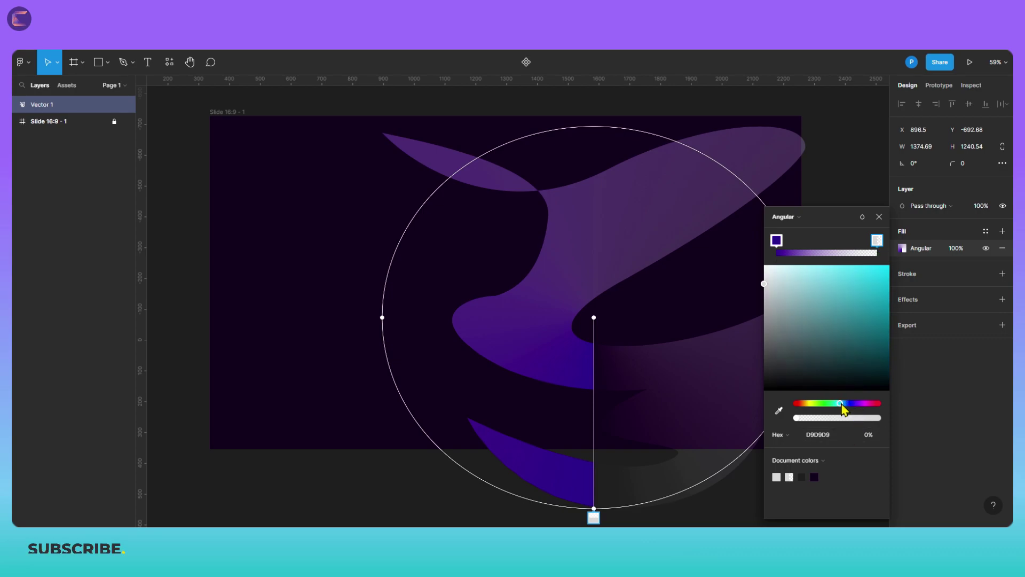
{"action": "left_click", "coordinate": [853, 306]}
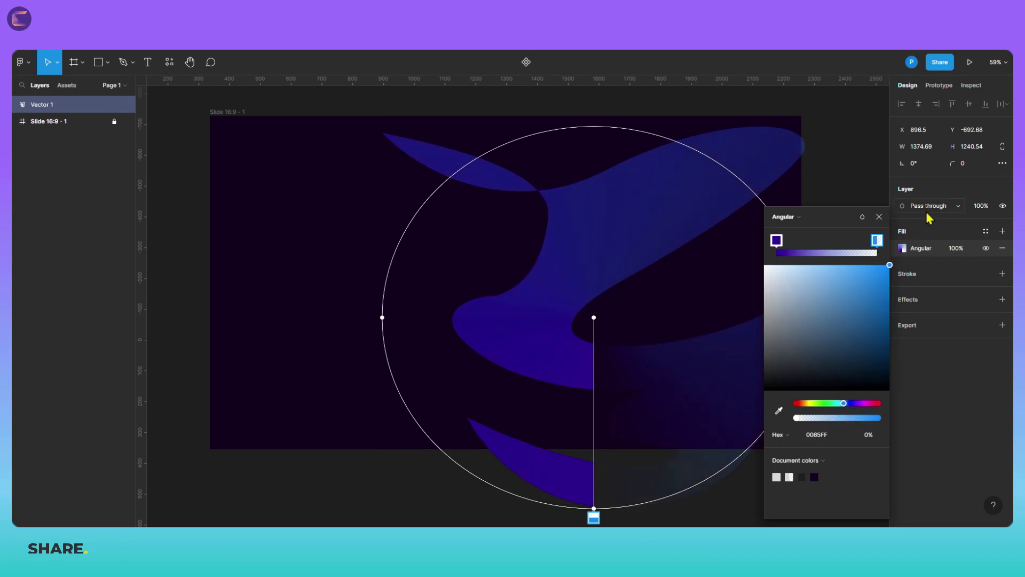
{"action": "left_click", "coordinate": [861, 404]}
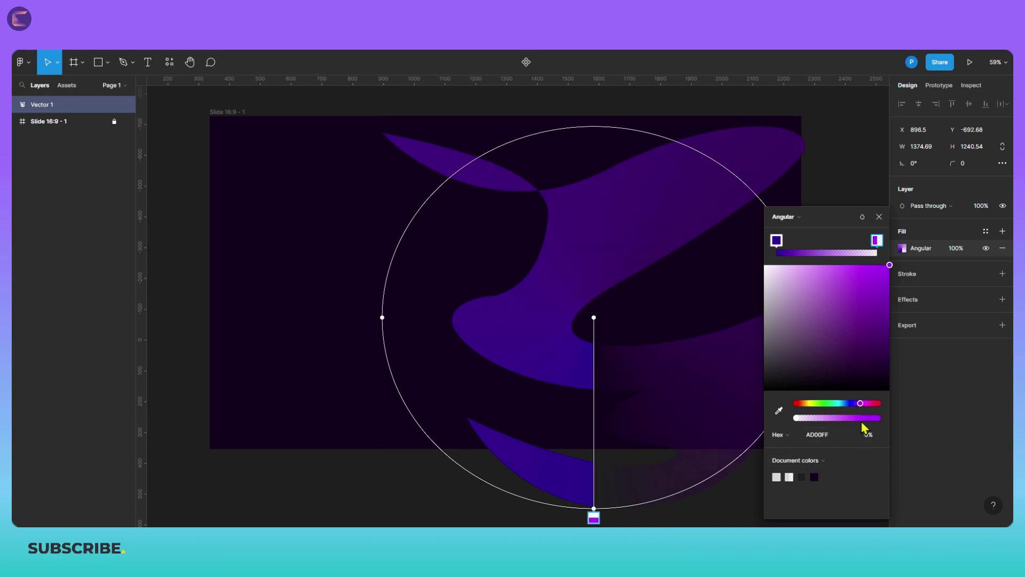
{"action": "left_click", "coordinate": [858, 419]}
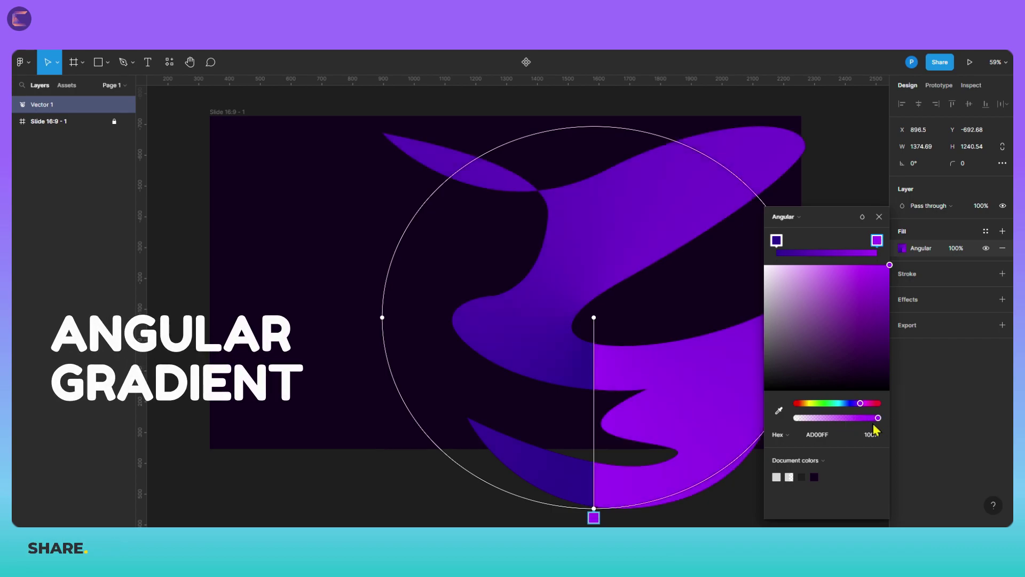
{"action": "left_click", "coordinate": [831, 418]}
{"action": "left_click_drag", "start_coordinate": [838, 427], "coordinate": [732, 428]}
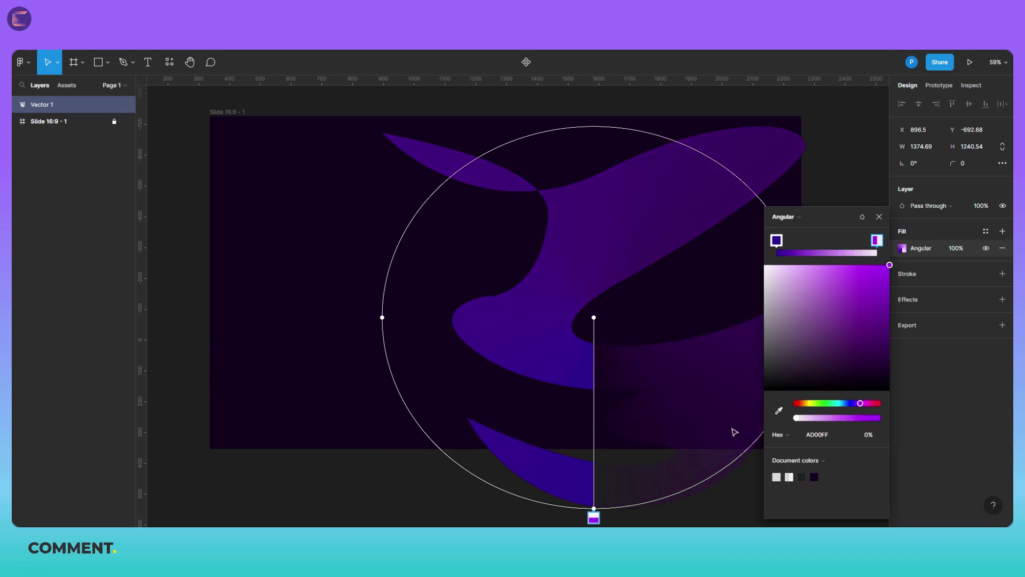
{"action": "mouse_move", "coordinate": [794, 438]}
{"action": "left_mouse_down"}
{"action": "mouse_move", "coordinate": [815, 435]}
{"action": "mouse_move", "coordinate": [807, 437]}
{"action": "left_mouse_up"}
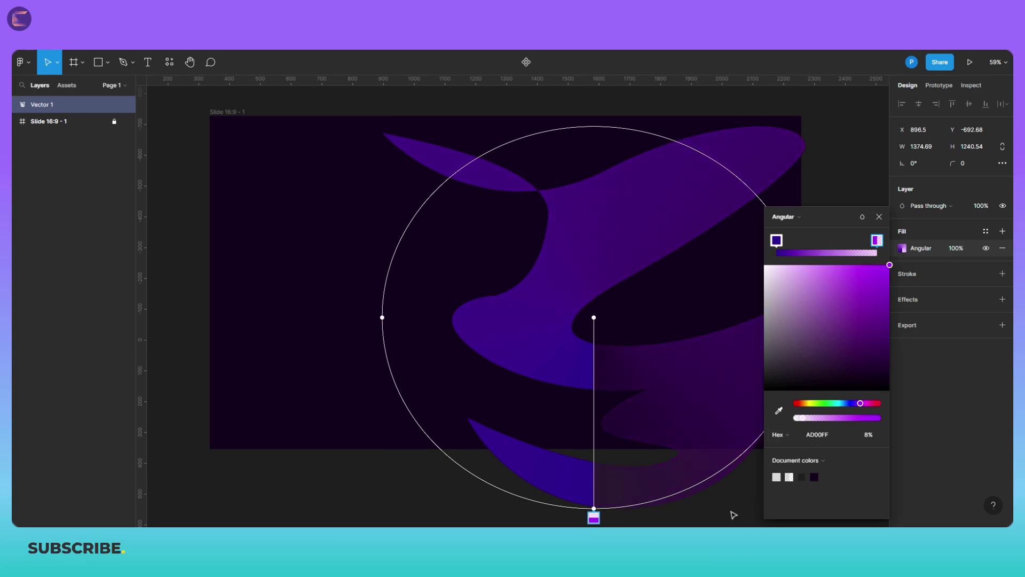
- Reopen Vector 1's angular fill and drag the 2F0093 stop around the gradient ring
{"action": "left_click", "coordinate": [878, 216]}
{"action": "key", "text": "Return"}
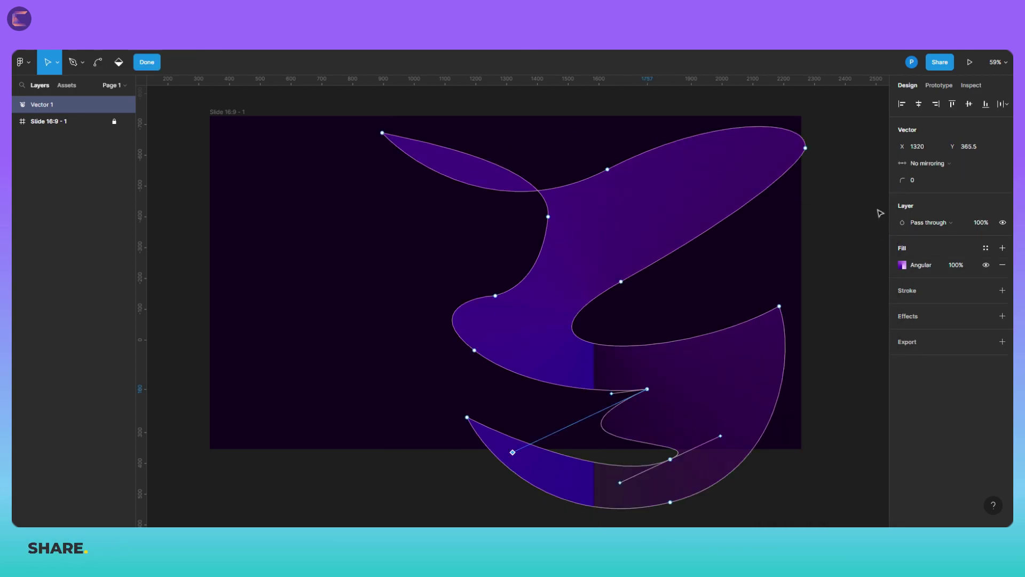
{"action": "left_click", "coordinate": [647, 389], "text": "ctrl"}
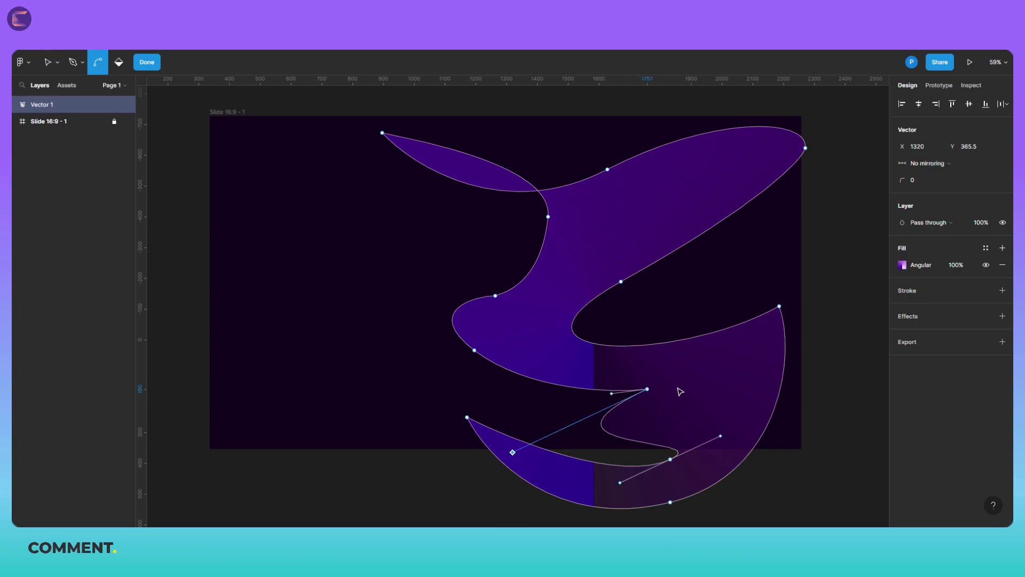
{"action": "left_click", "coordinate": [902, 271]}
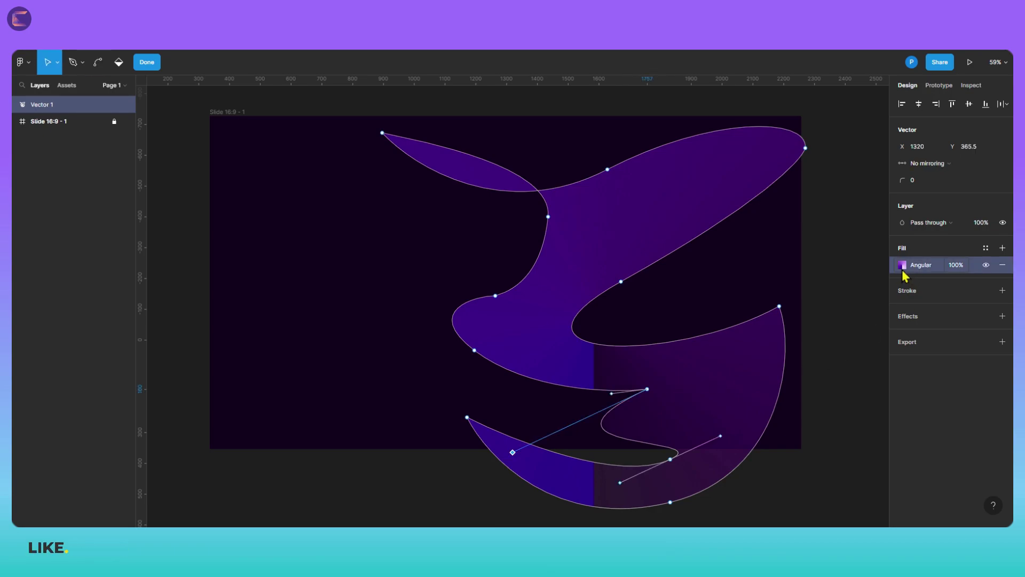
{"action": "left_click", "coordinate": [903, 266]}
{"action": "left_click_drag", "start_coordinate": [595, 526], "coordinate": [824, 428]}
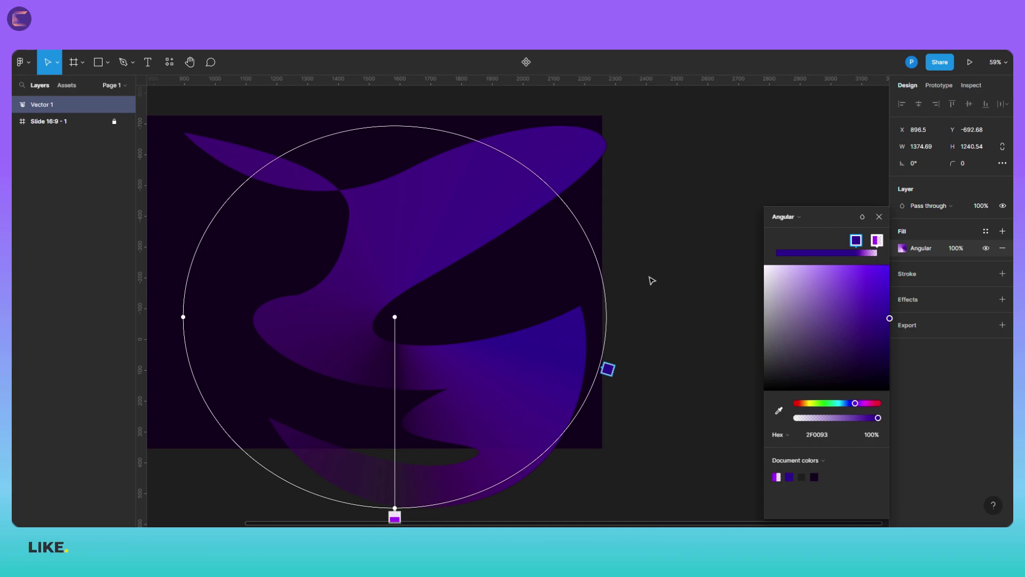
- Duplicate Vector 1 as Vector 2, rotate it to 120°, and move it right and up
{"action": "left_click", "coordinate": [879, 217]}
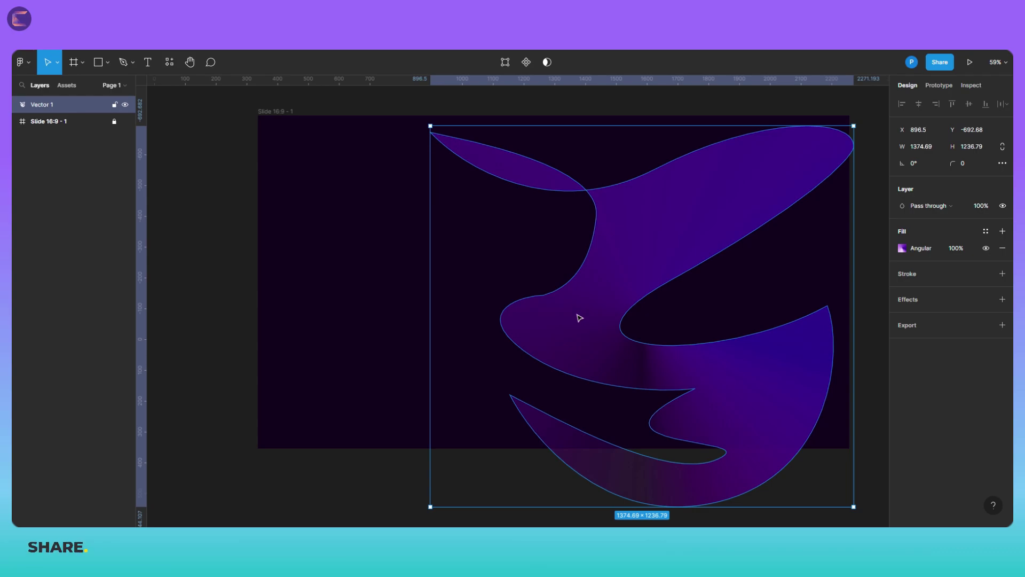
{"action": "key", "text": "ctrl+d"}
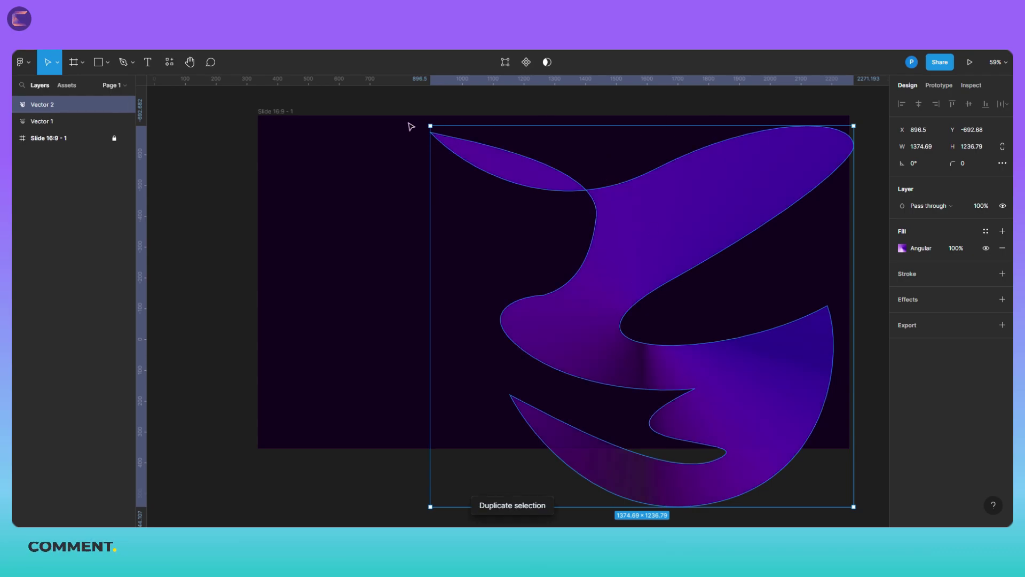
{"action": "left_click_drag", "start_coordinate": [427, 122], "coordinate": [619, 390]}
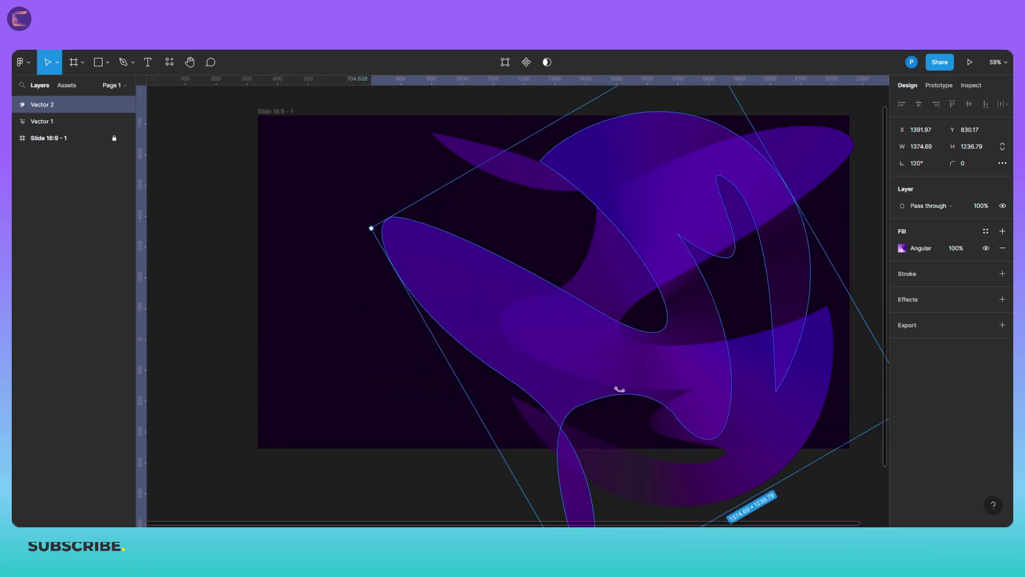
{"action": "left_click_drag", "start_coordinate": [645, 350], "coordinate": [714, 327]}
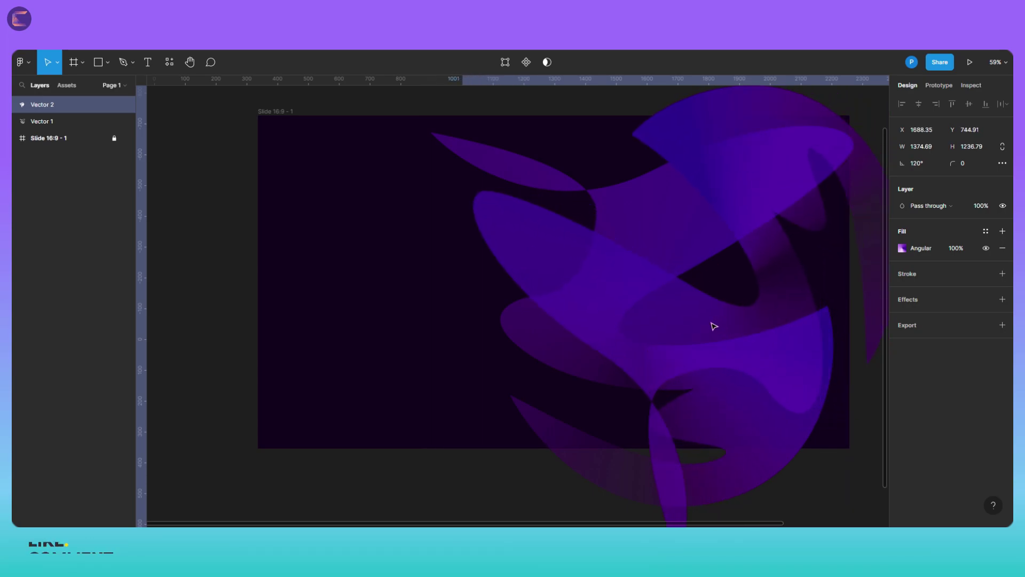
{"action": "left_click_drag", "start_coordinate": [714, 325], "coordinate": [696, 238]}
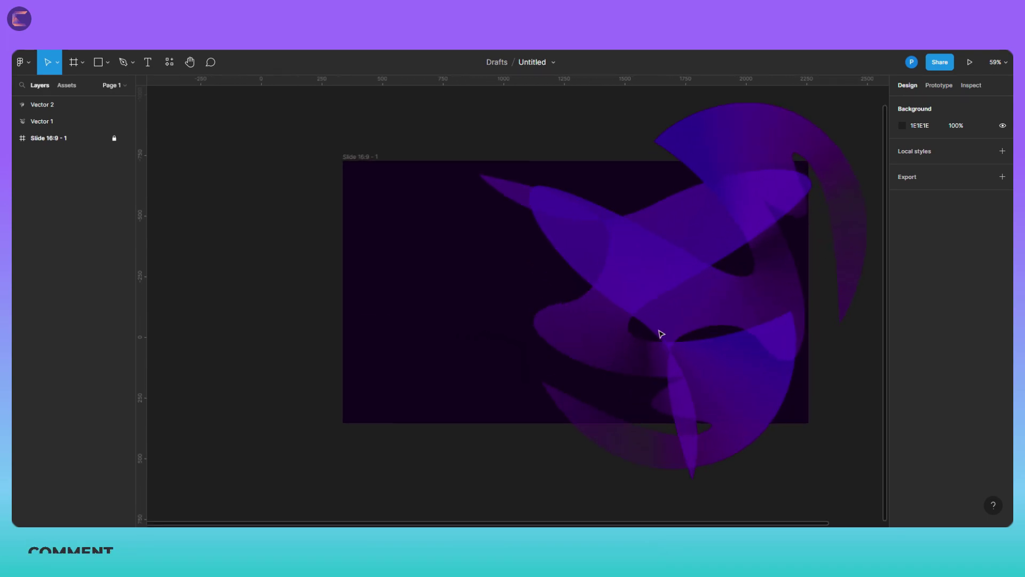
{"action": "scroll", "coordinate": [661, 333], "scroll_direction": "down", "scroll_amount": 3}
- Shrink Vector 2, then duplicate it as Vector 3 and rotate it at the slide's left edge
{"action": "left_click", "coordinate": [796, 226]}
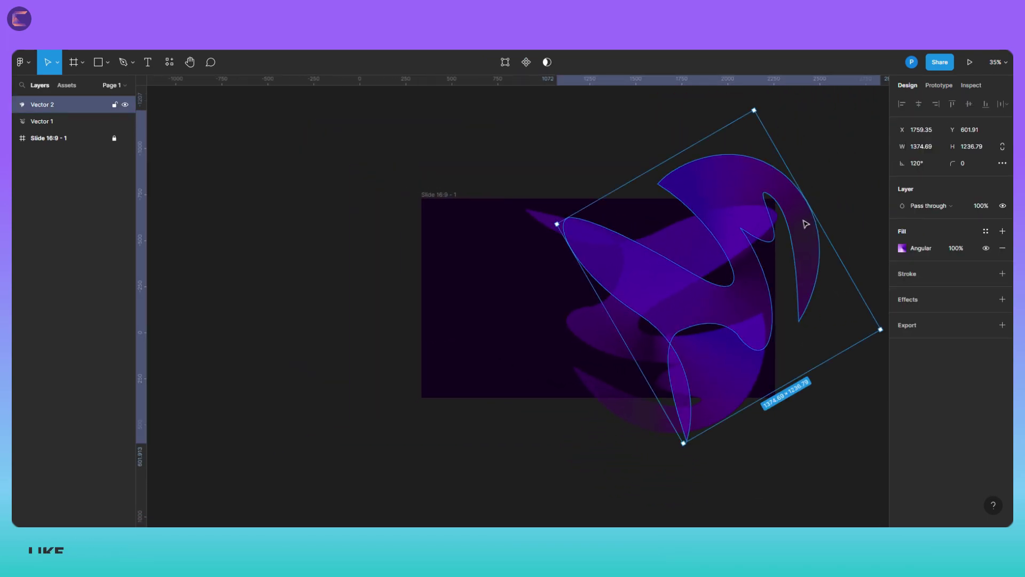
{"action": "left_click_drag", "start_coordinate": [880, 329], "coordinate": [758, 305]}
{"action": "key", "text": "ctrl+d"}
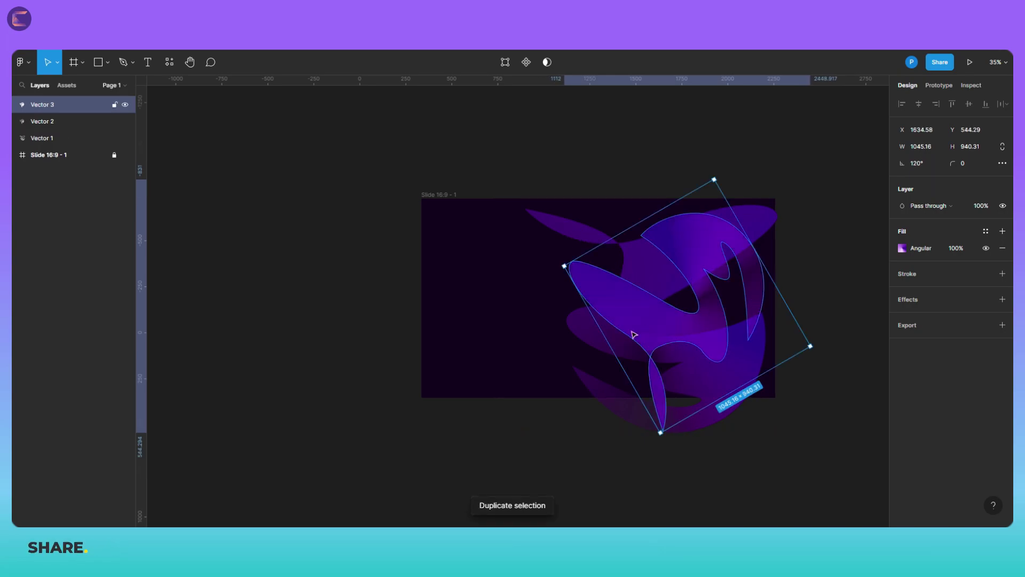
{"action": "left_click_drag", "start_coordinate": [634, 334], "coordinate": [368, 397]}
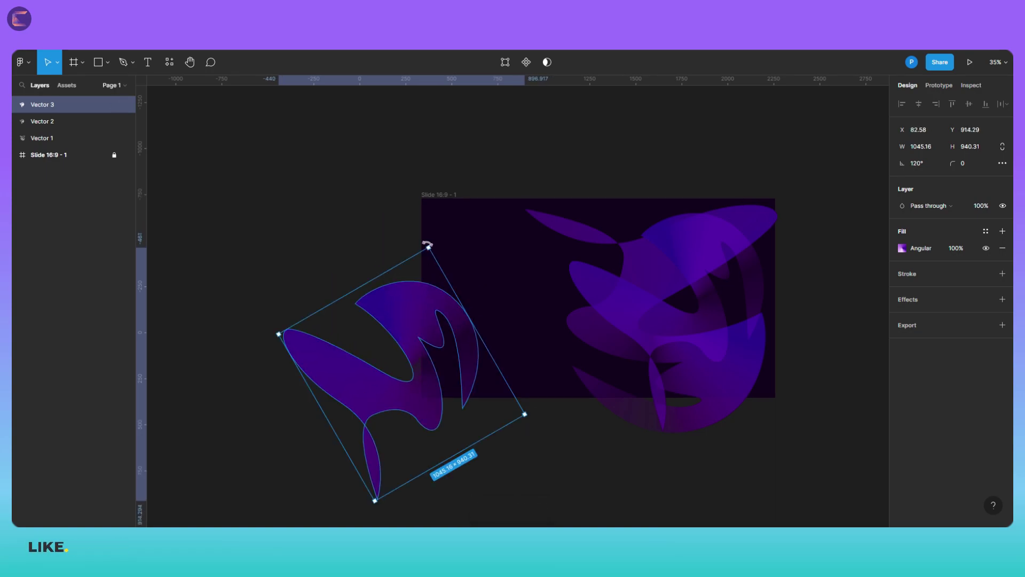
{"action": "left_click_drag", "start_coordinate": [427, 244], "coordinate": [339, 247]}
{"action": "left_click", "coordinate": [609, 471]}
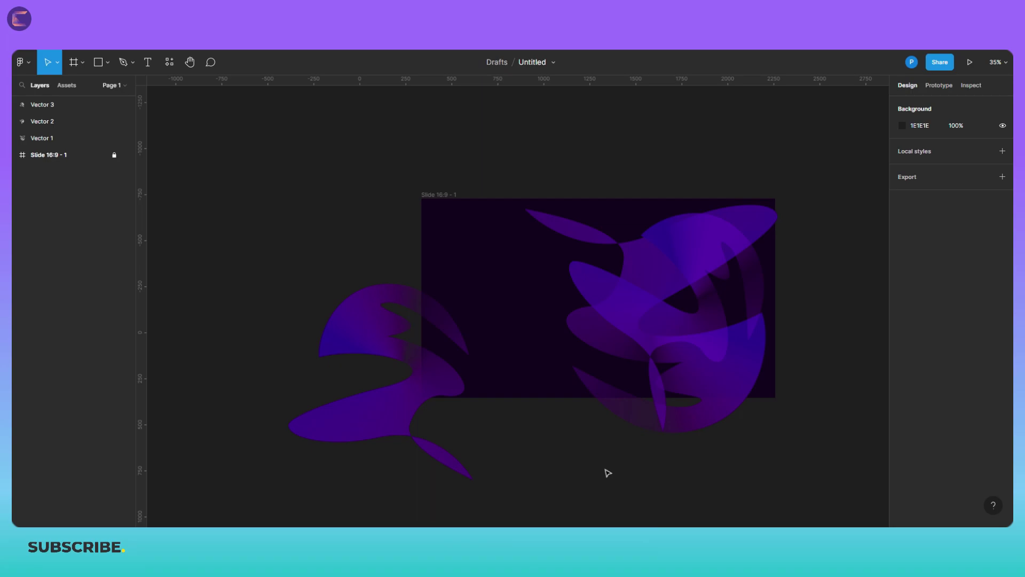
- Enlarge Vector 1 to 1619×1457 over the slide and reposition the rotated copy
{"action": "left_click", "coordinate": [735, 394]}
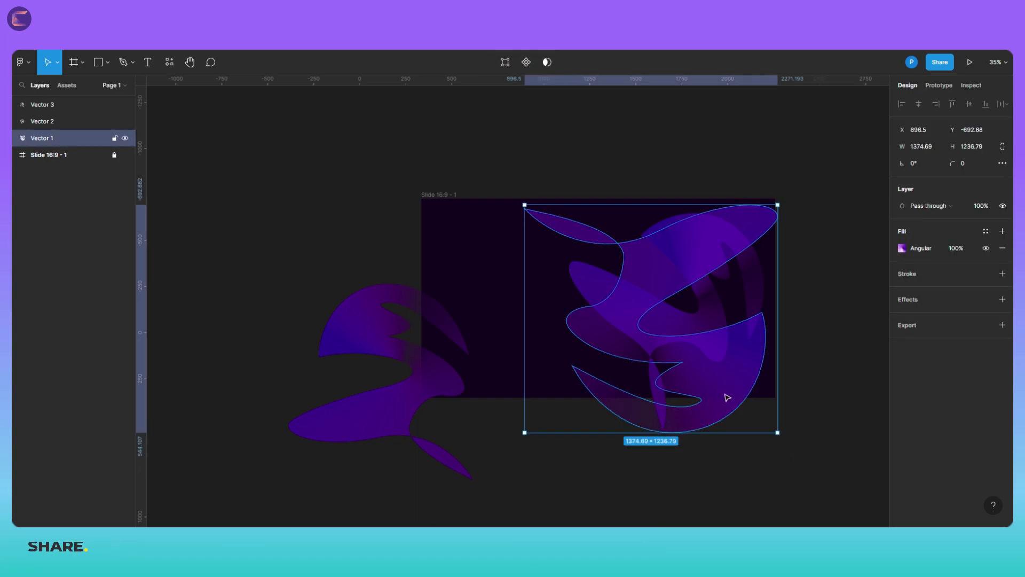
{"action": "left_click_drag", "start_coordinate": [775, 441], "coordinate": [762, 398]}
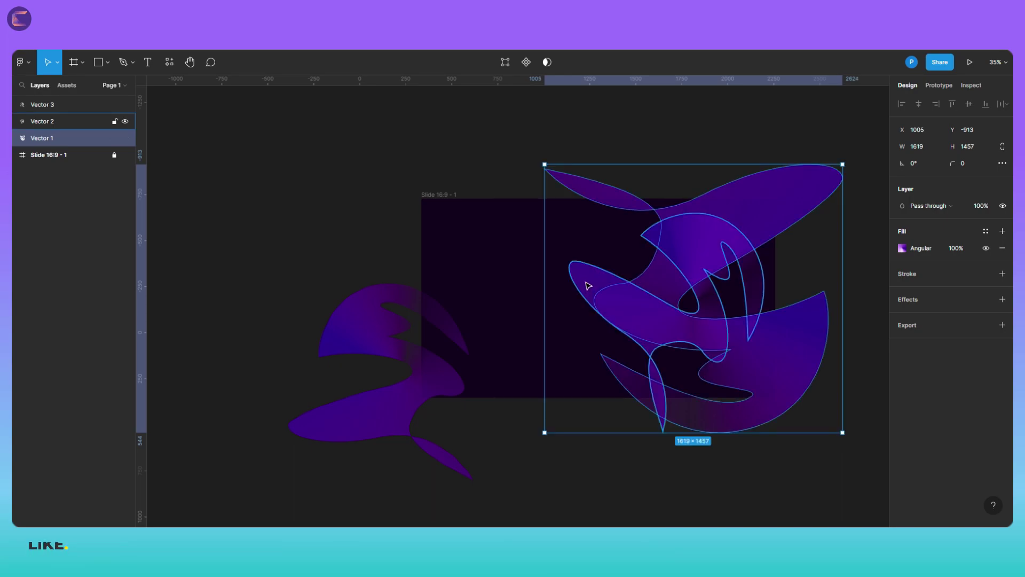
{"action": "left_click_drag", "start_coordinate": [588, 286], "coordinate": [571, 261]}
{"action": "left_click", "coordinate": [686, 470]}
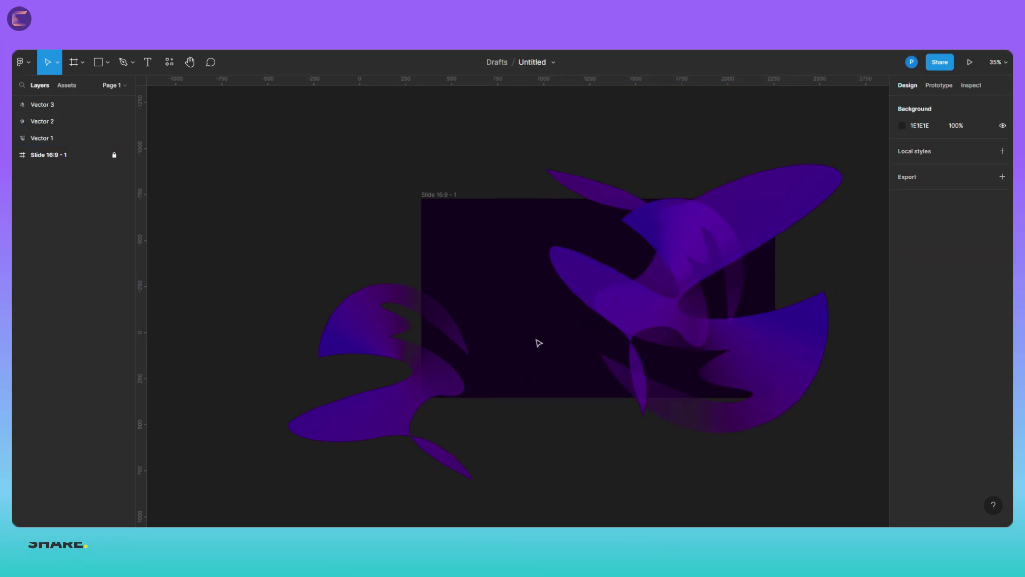
- Add a BRING text box on the slide's left side and set its font size to 350
{"action": "left_click", "coordinate": [148, 62]}
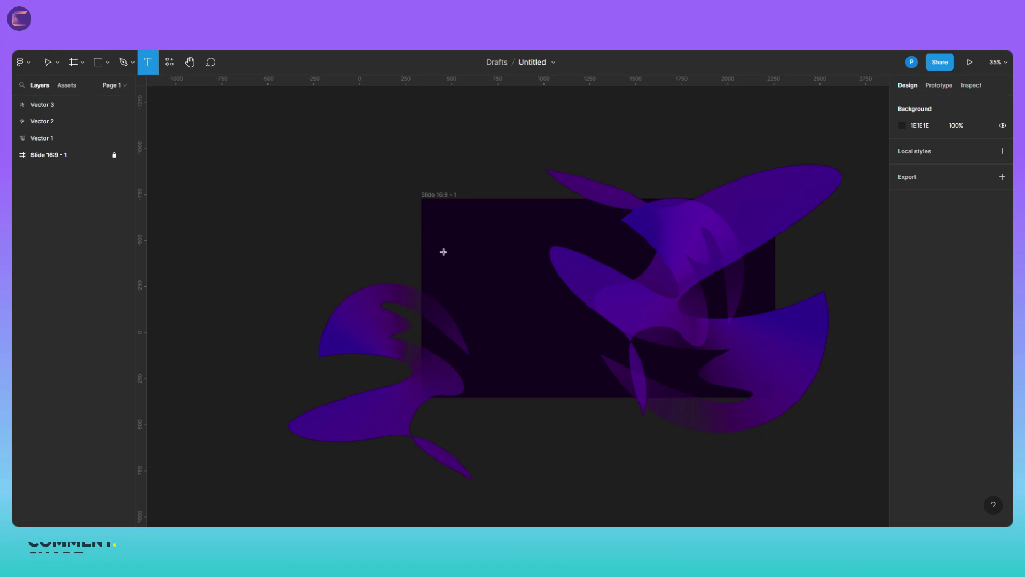
{"action": "left_click_drag", "start_coordinate": [446, 236], "coordinate": [581, 298]}
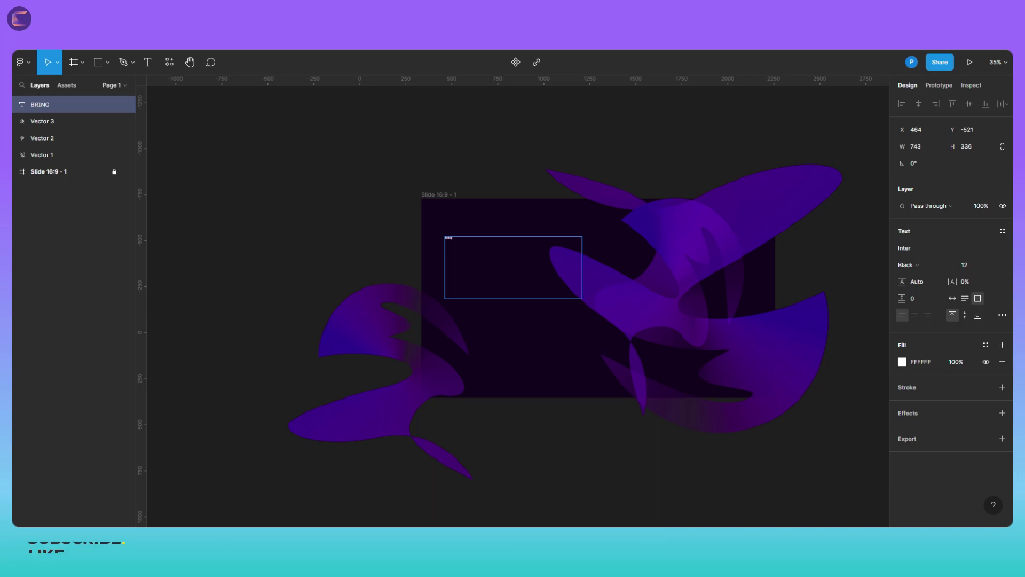
{"action": "scroll", "coordinate": [587, 291], "scroll_direction": "up", "scroll_amount": 5}
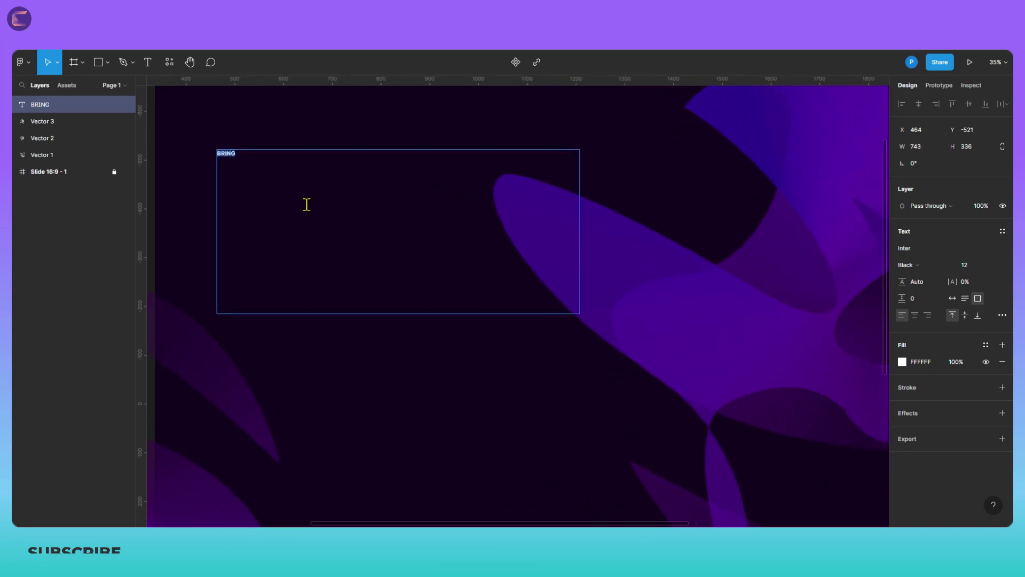
{"action": "left_click", "coordinate": [970, 267]}
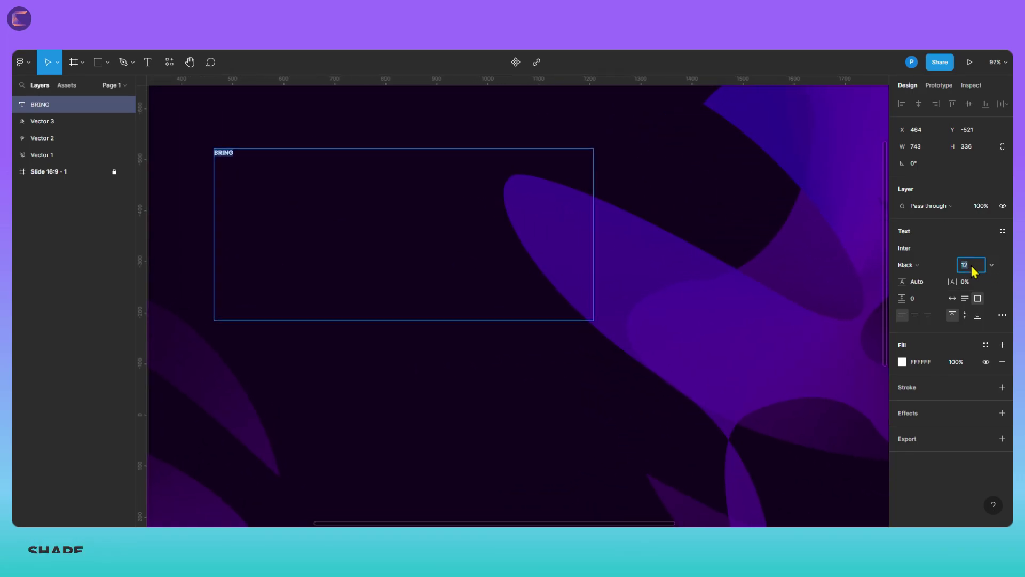
{"action": "type", "text": "3"}
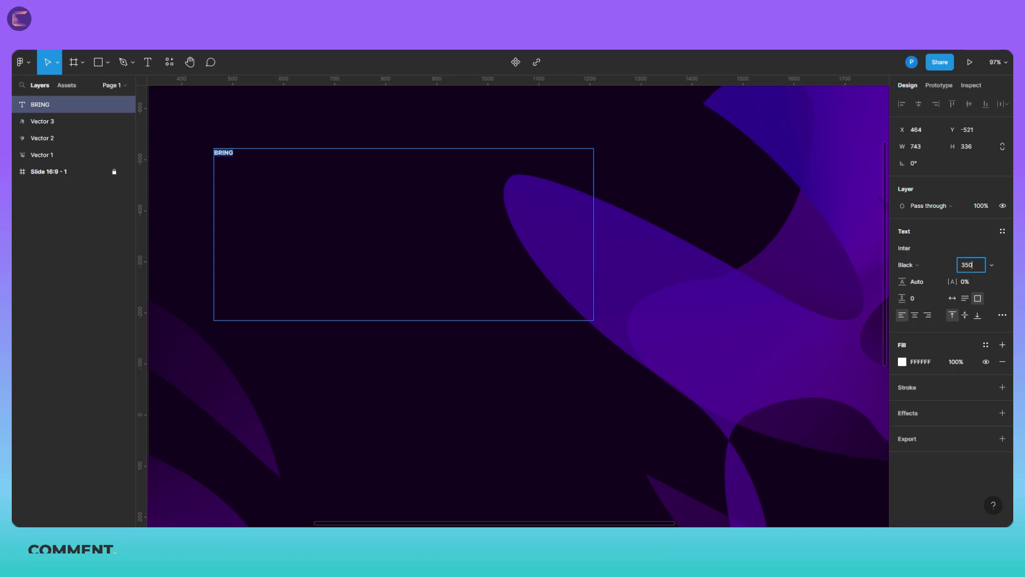
{"action": "type", "text": "50"}
{"action": "key", "text": "Return"}
- Widen the BRING box so the word fits on one line, and centre it vertically
{"action": "scroll", "coordinate": [662, 355], "scroll_direction": "down", "scroll_amount": 2}
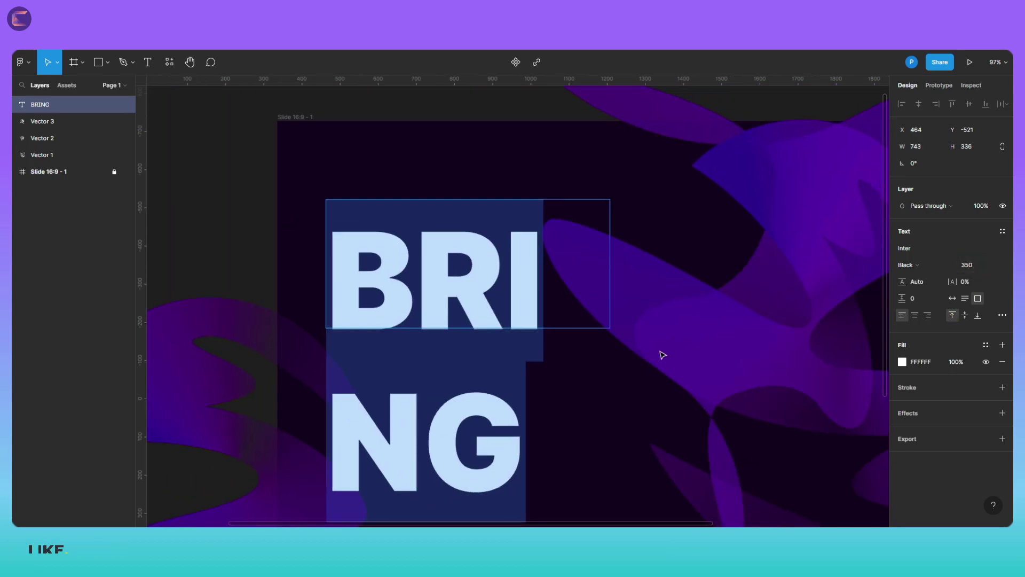
{"action": "scroll", "coordinate": [662, 355], "scroll_direction": "down", "scroll_amount": 5}
{"action": "key", "text": "Escape"}
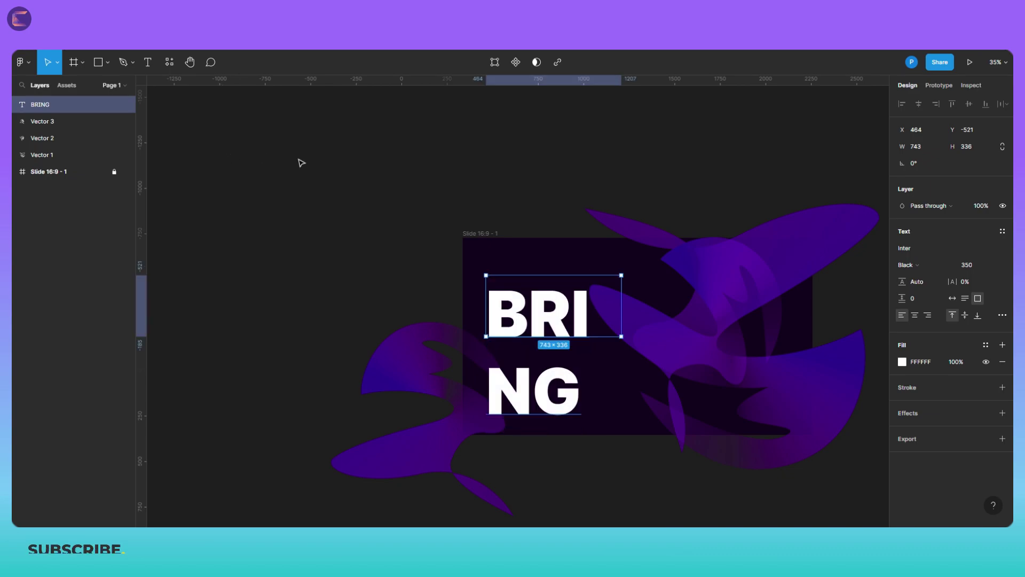
{"action": "left_click_drag", "start_coordinate": [621, 337], "coordinate": [690, 337]}
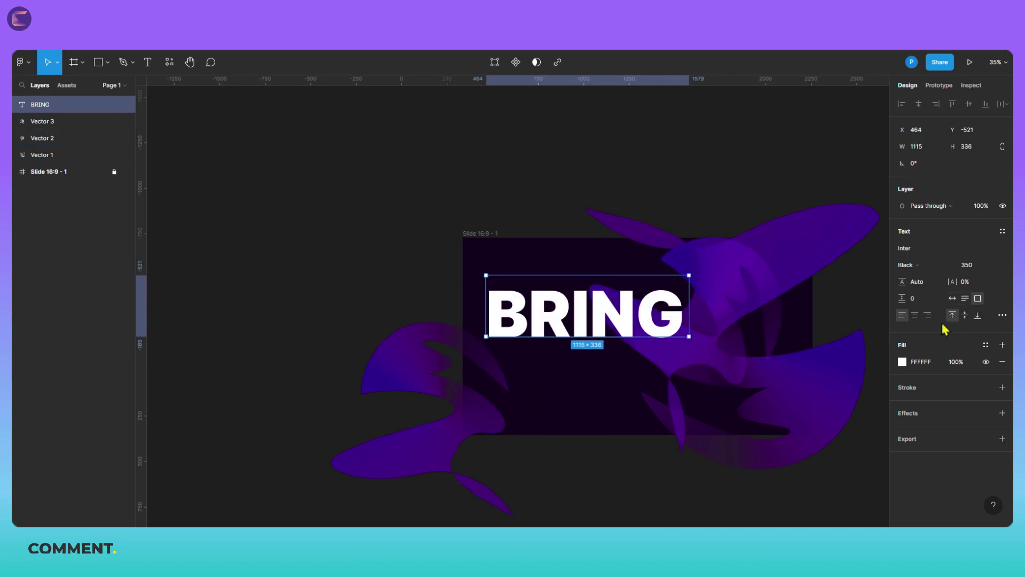
{"action": "left_click", "coordinate": [964, 317]}
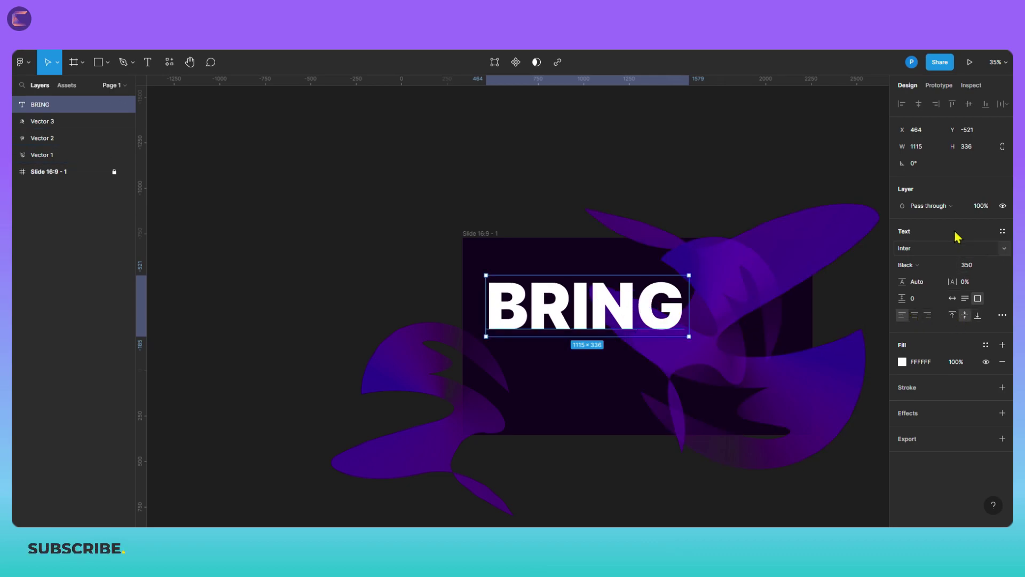
- Fill BRING with the dark purple document colour 2F0093 at 58% opacity
{"action": "left_click", "coordinate": [903, 362]}
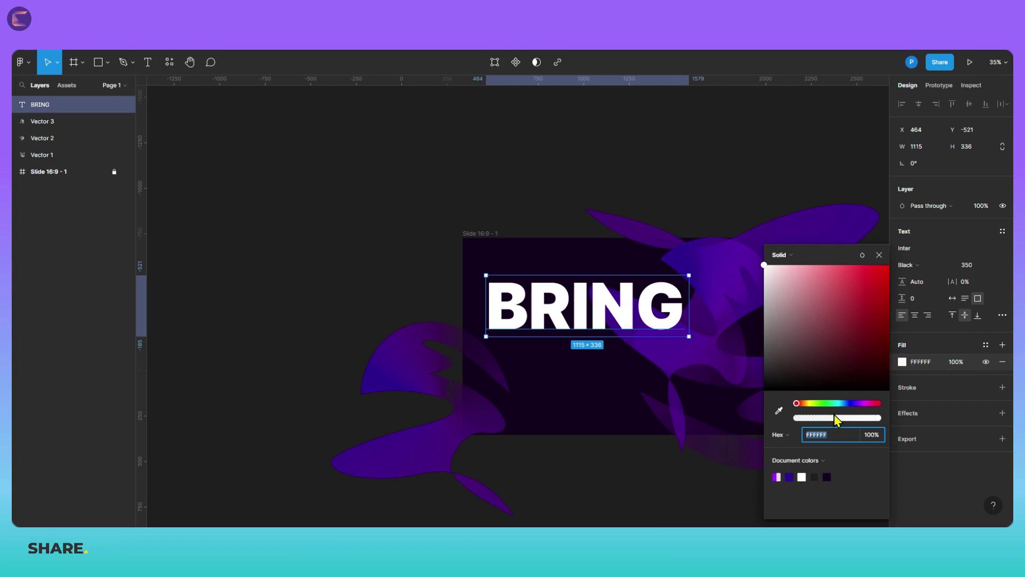
{"action": "left_click", "coordinate": [790, 476]}
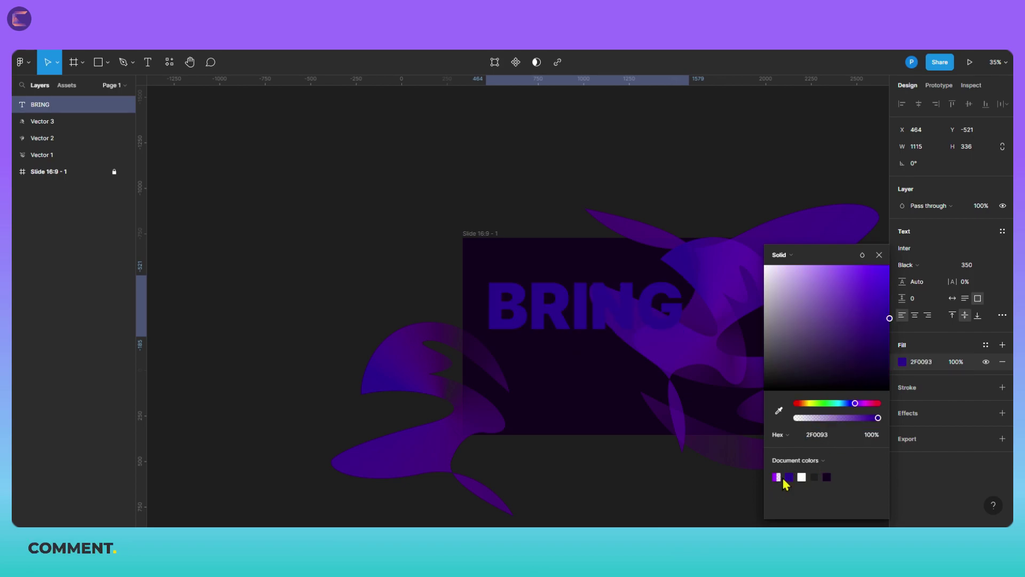
{"action": "left_click", "coordinate": [778, 476]}
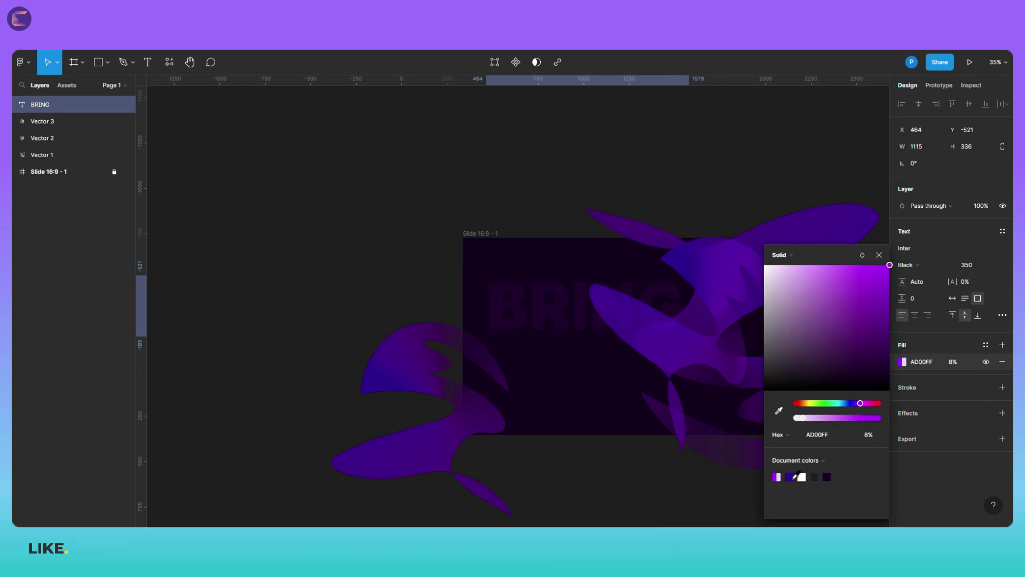
{"action": "left_click", "coordinate": [792, 476]}
{"action": "left_click", "coordinate": [828, 475]}
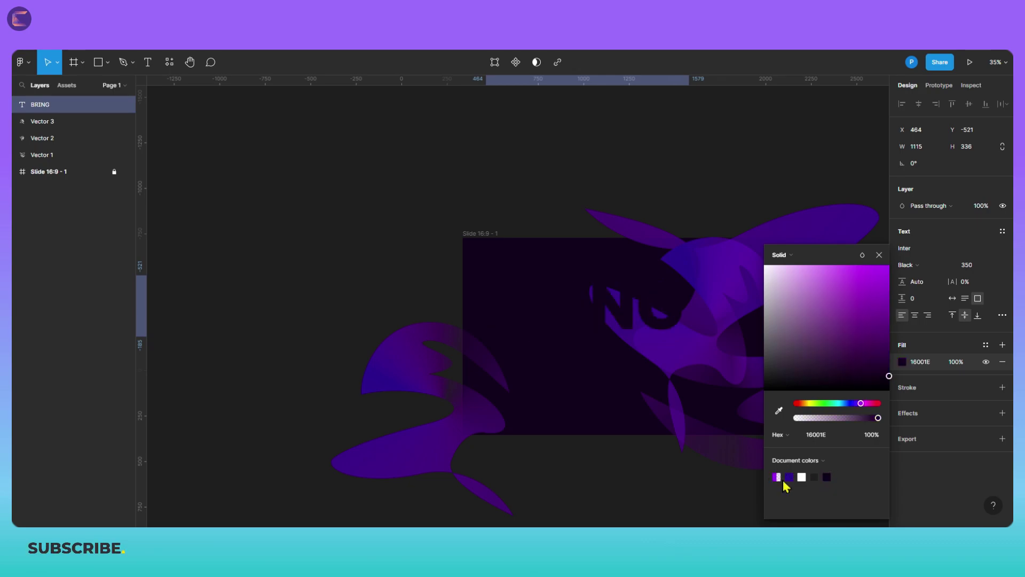
{"action": "left_click", "coordinate": [790, 476]}
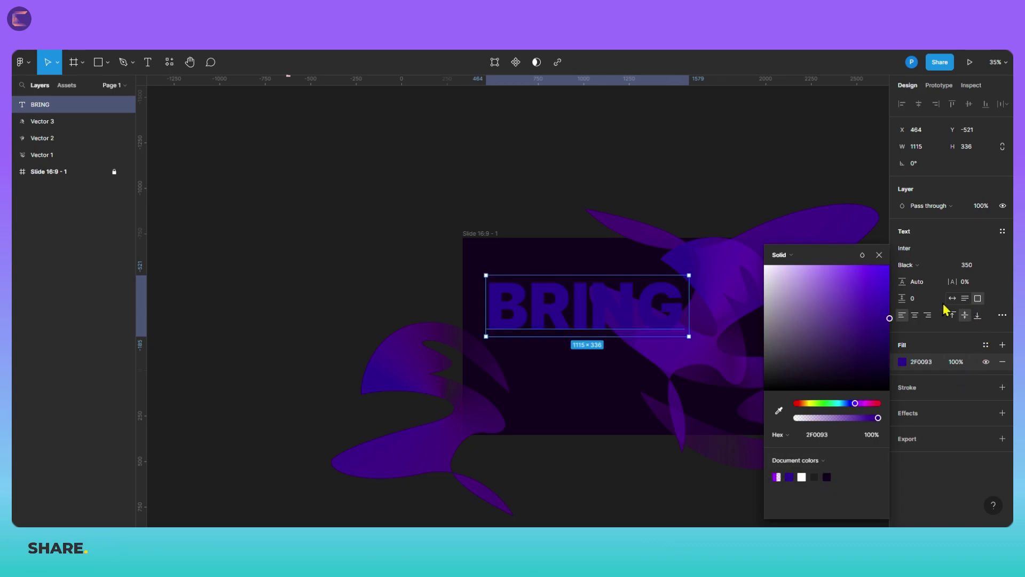
{"action": "left_click_drag", "start_coordinate": [874, 426], "coordinate": [847, 428]}
{"action": "left_click", "coordinate": [786, 255]}
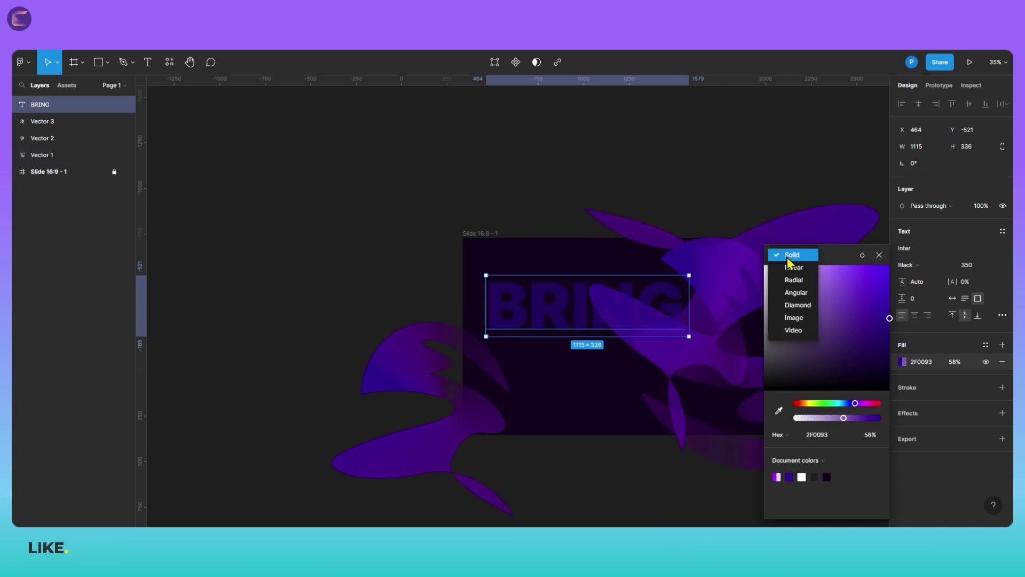
- Make BRING's fill a linear gradient with a bright blue first stop and a magenta-shifted end stop
{"action": "left_click", "coordinate": [798, 269]}
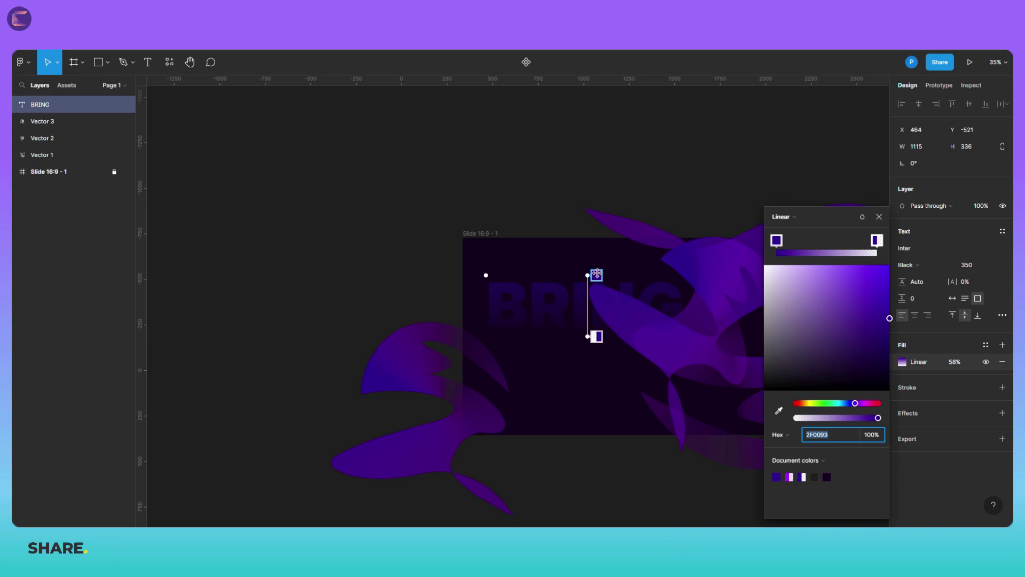
{"action": "left_click", "coordinate": [596, 275]}
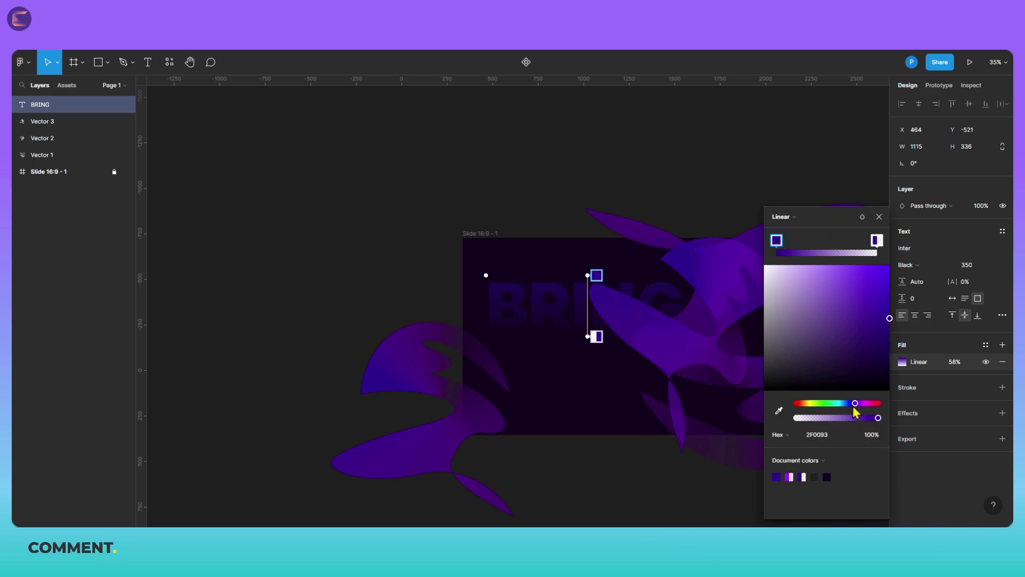
{"action": "left_click_drag", "start_coordinate": [854, 403], "coordinate": [851, 404]}
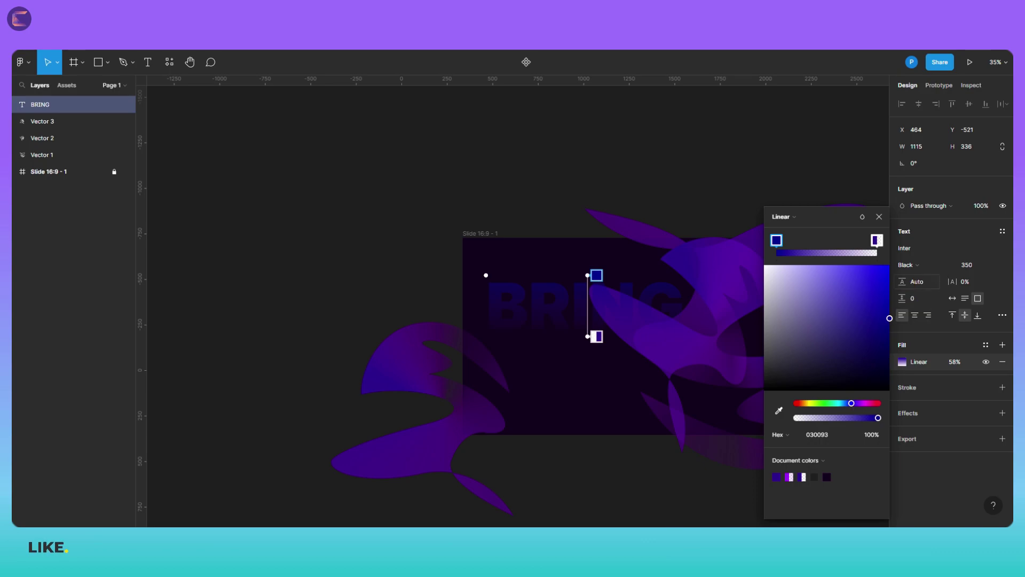
{"action": "left_click_drag", "start_coordinate": [878, 319], "coordinate": [898, 263]}
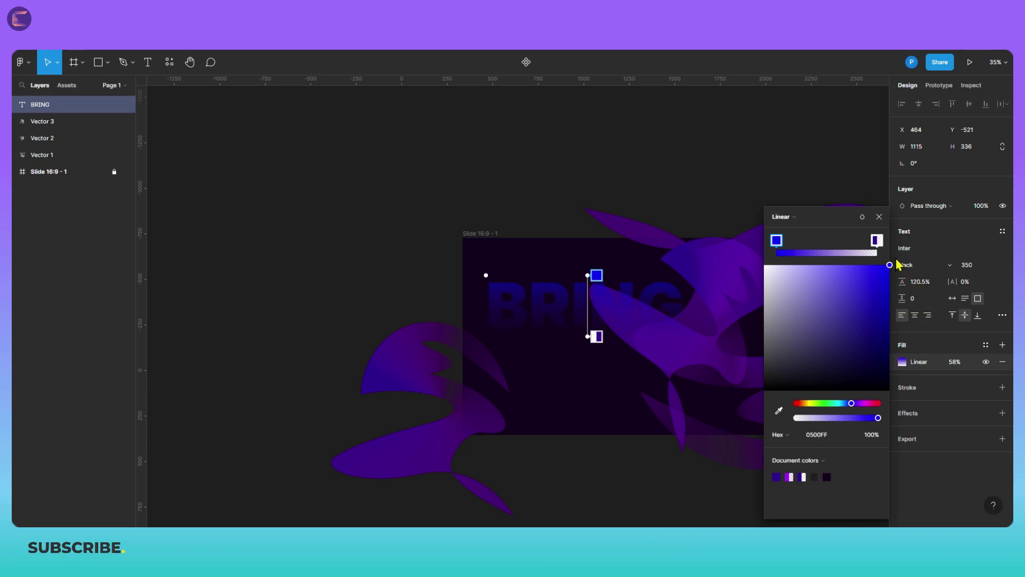
{"action": "left_click", "coordinate": [596, 337]}
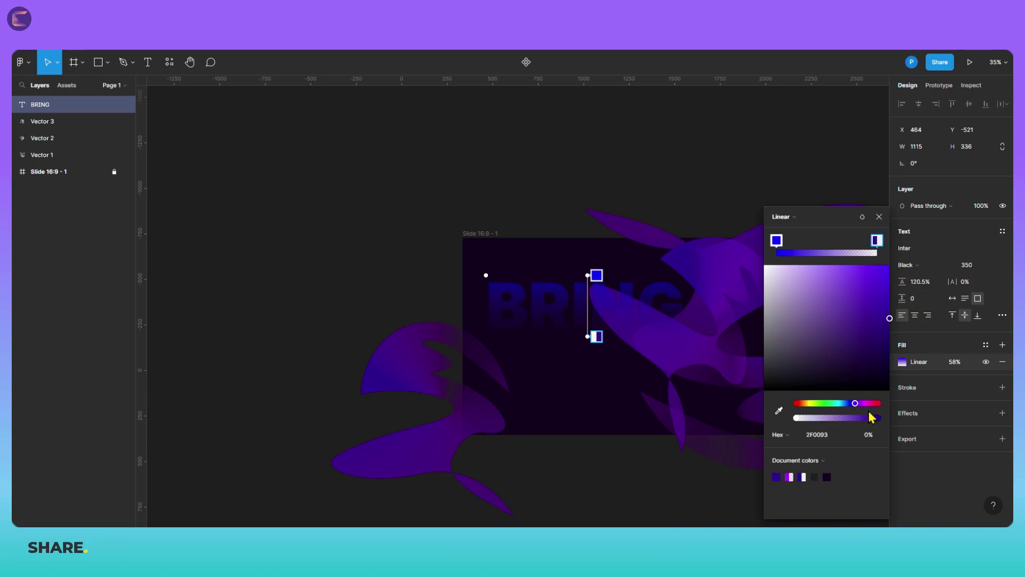
{"action": "left_click_drag", "start_coordinate": [854, 405], "coordinate": [866, 408]}
- Add a 750093 purple middle stop at 63%, and make the first stop sky blue 00A3FF
{"action": "mouse_move", "coordinate": [878, 241]}
{"action": "left_mouse_down"}
{"action": "mouse_move", "coordinate": [838, 258]}
{"action": "mouse_move", "coordinate": [881, 256]}
{"action": "left_mouse_up"}
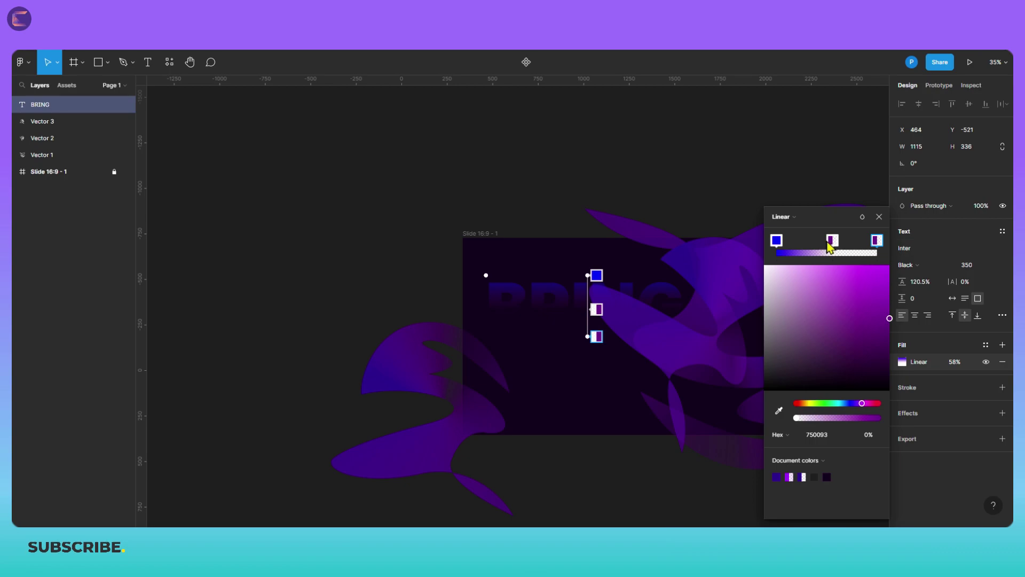
{"action": "left_click", "coordinate": [831, 240]}
{"action": "left_click_drag", "start_coordinate": [824, 419], "coordinate": [848, 419]}
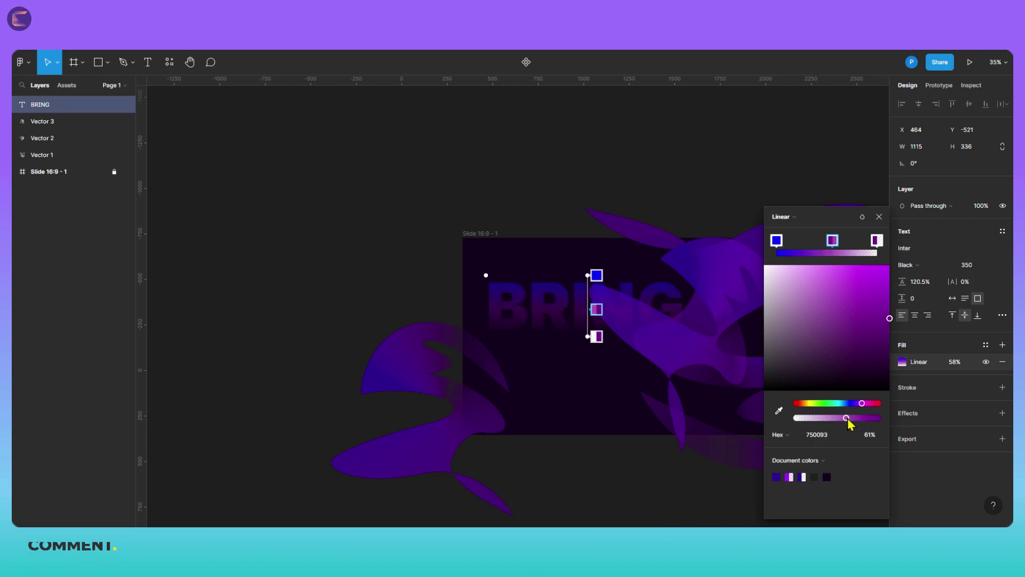
{"action": "left_click", "coordinate": [776, 242]}
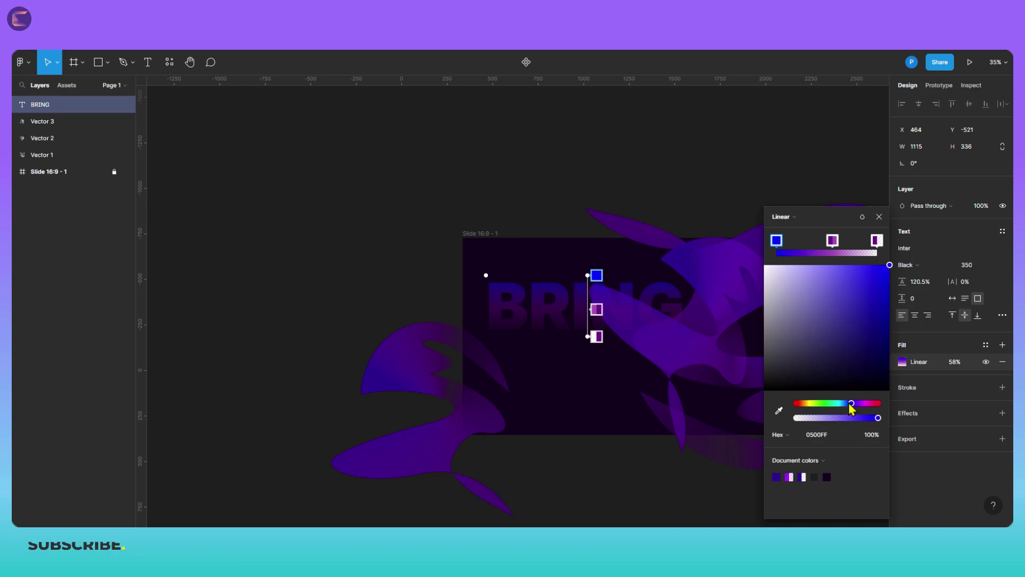
{"action": "left_click_drag", "start_coordinate": [851, 408], "coordinate": [842, 408]}
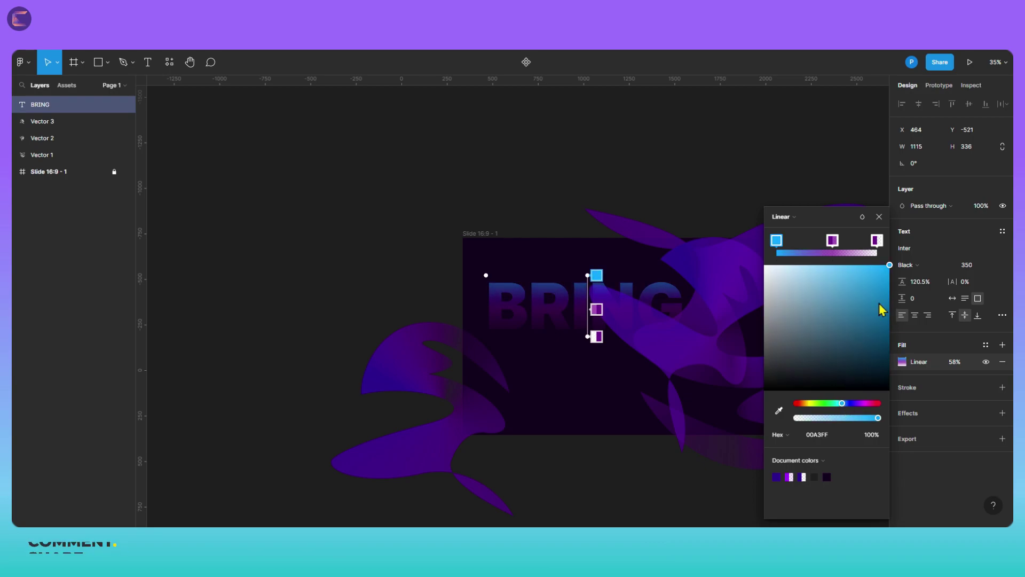
{"action": "left_click_drag", "start_coordinate": [832, 247], "coordinate": [855, 252]}
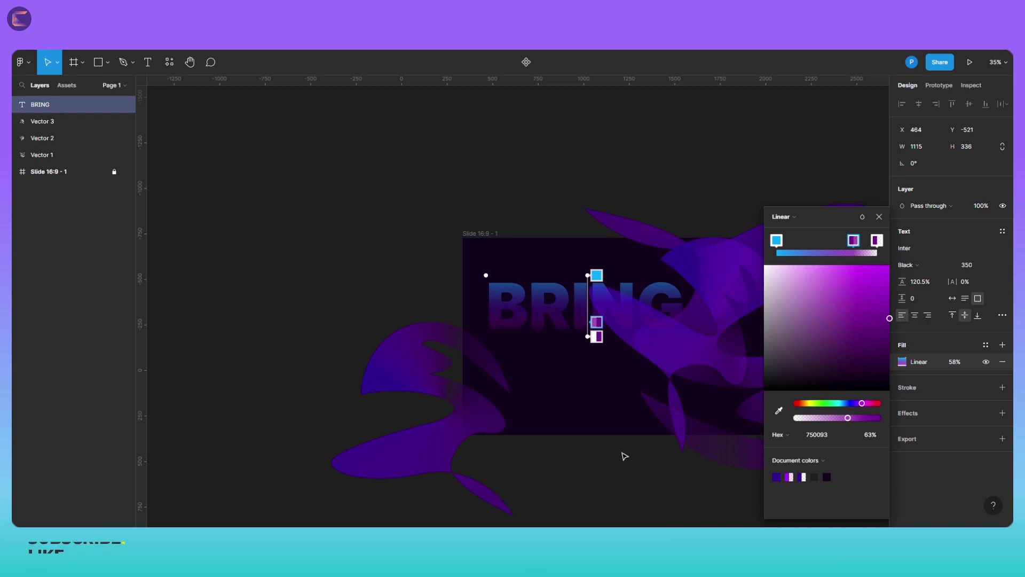
{"action": "left_click", "coordinate": [879, 216]}
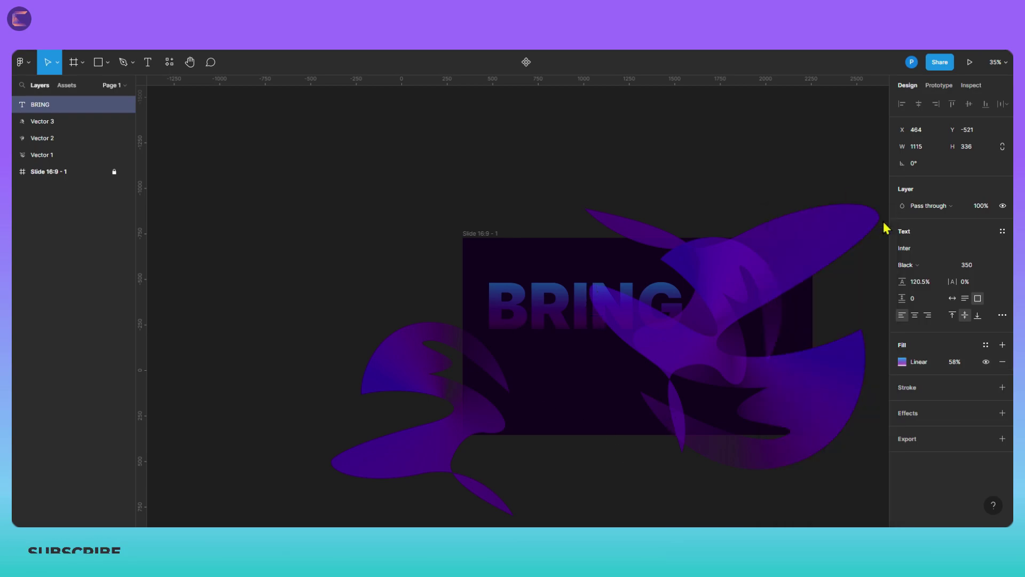
- Duplicate the BRING text and move the copy below the original
{"action": "left_click", "coordinate": [508, 208]}
{"action": "left_click", "coordinate": [547, 316]}
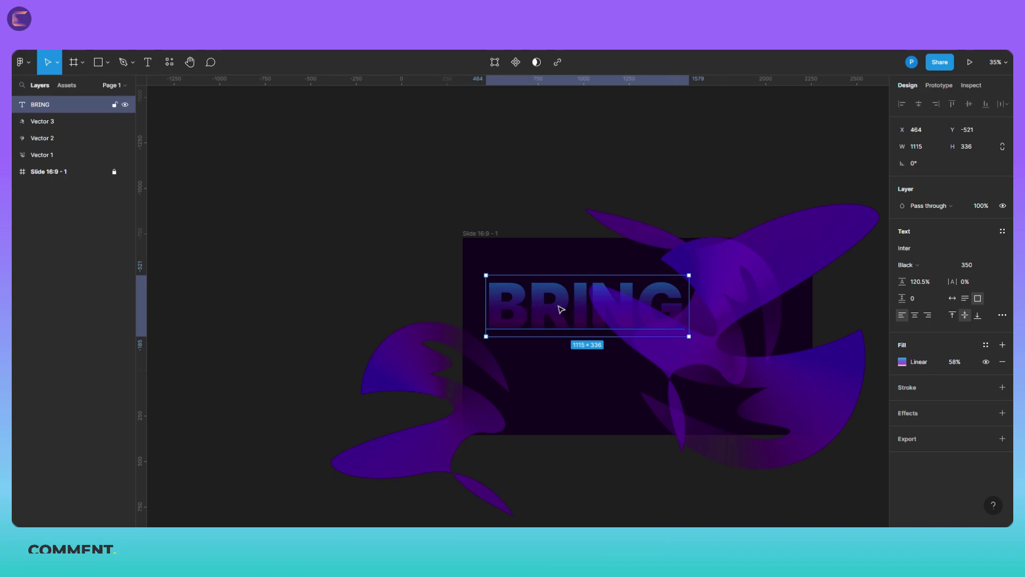
{"action": "key", "text": "ctrl+d"}
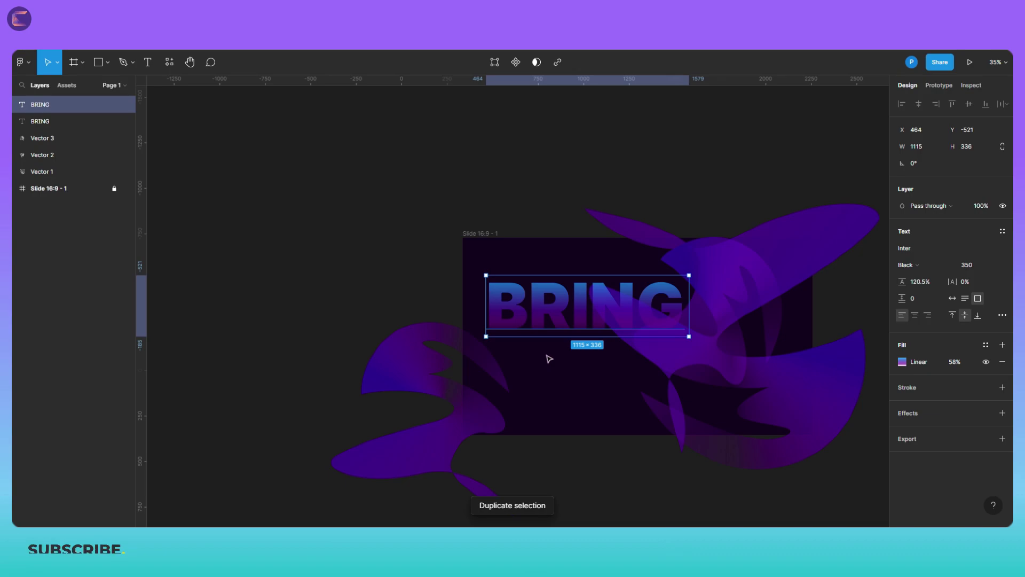
{"action": "key", "text": "ctrl+d"}
{"action": "left_click_drag", "start_coordinate": [575, 308], "coordinate": [575, 364]}
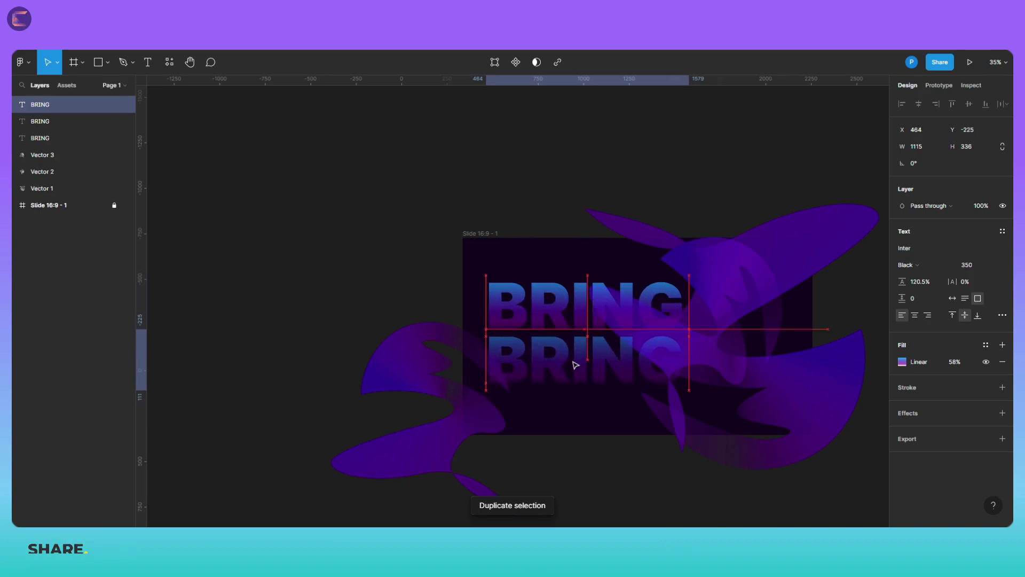
- Change the copy's text to IT ON with font size 250
{"action": "double_click", "coordinate": [536, 378]}
{"action": "type", "text": "I"}
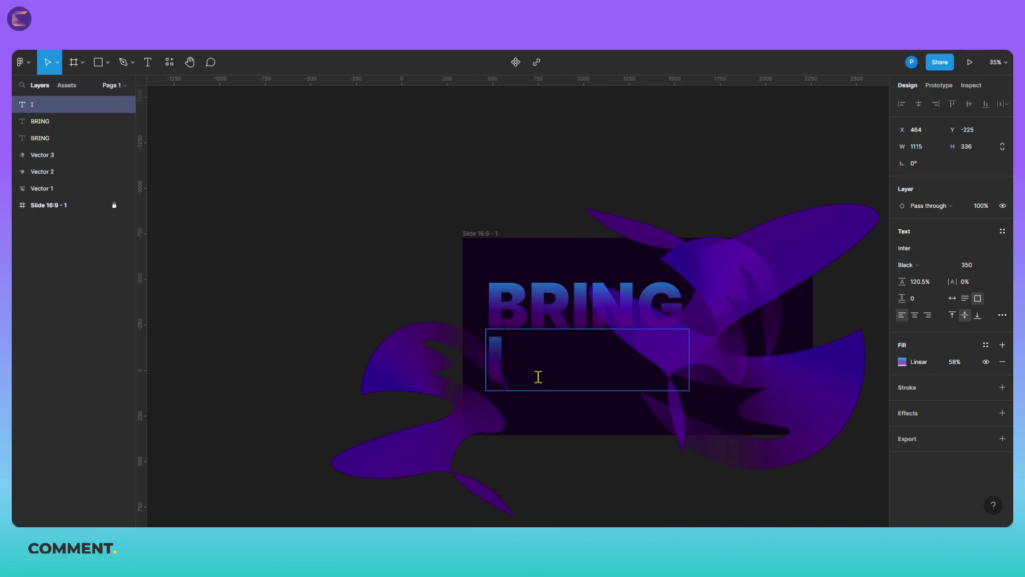
{"action": "type", "text": "T ON"}
{"action": "key", "text": "ctrl+a"}
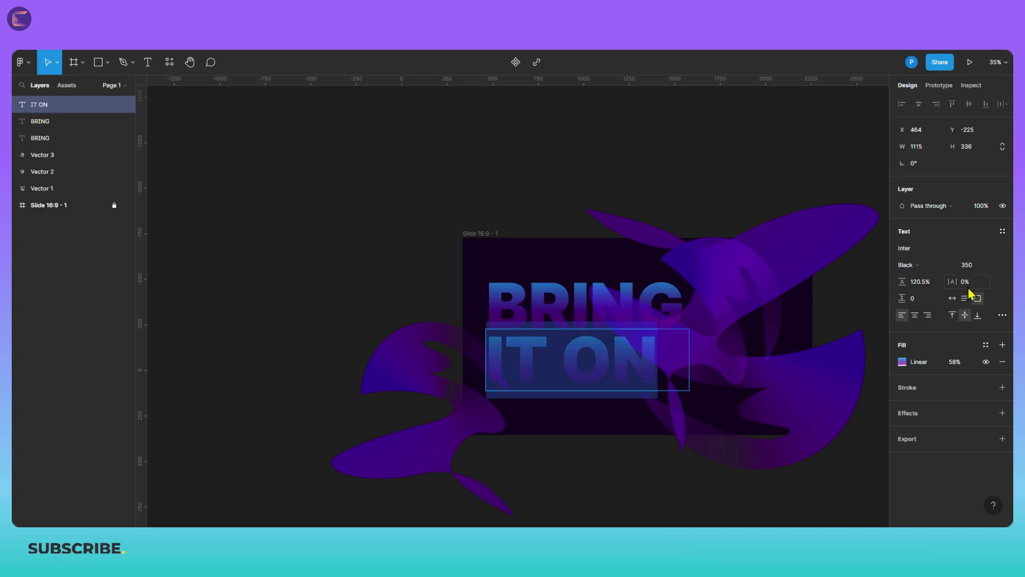
{"action": "left_click", "coordinate": [968, 267]}
{"action": "type", "text": "25"}
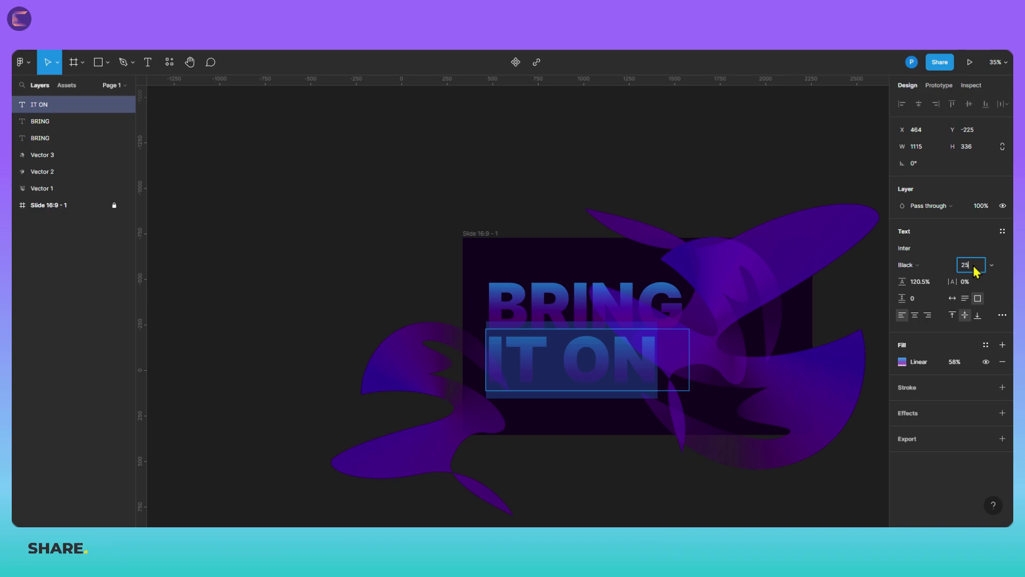
{"action": "type", "text": "0"}
{"action": "key", "text": "Return"}
- Move the left purple swirl up over the slide's top and bring BRING and IT ON to front
{"action": "left_click", "coordinate": [448, 359]}
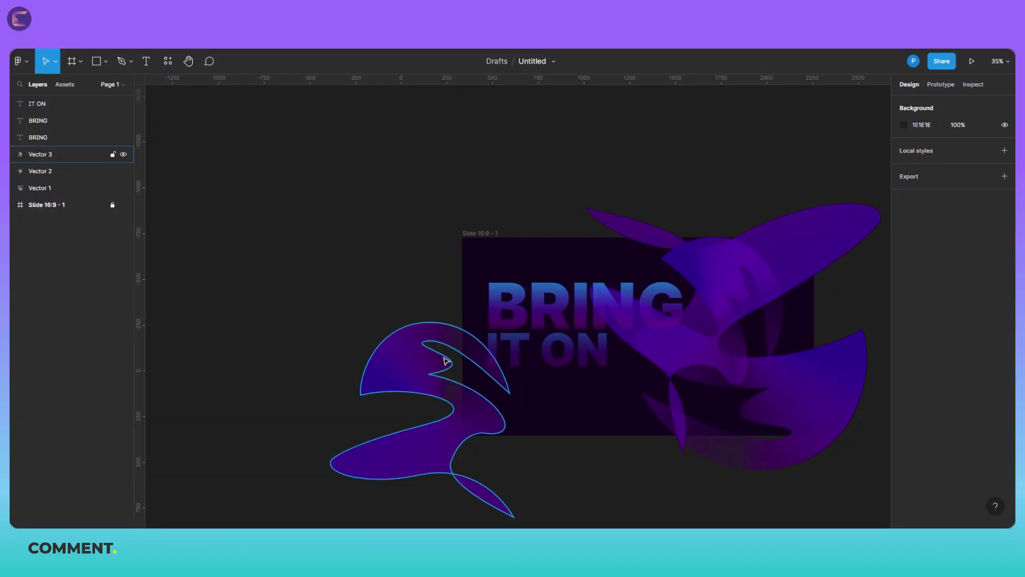
{"action": "left_click_drag", "start_coordinate": [451, 402], "coordinate": [542, 252]}
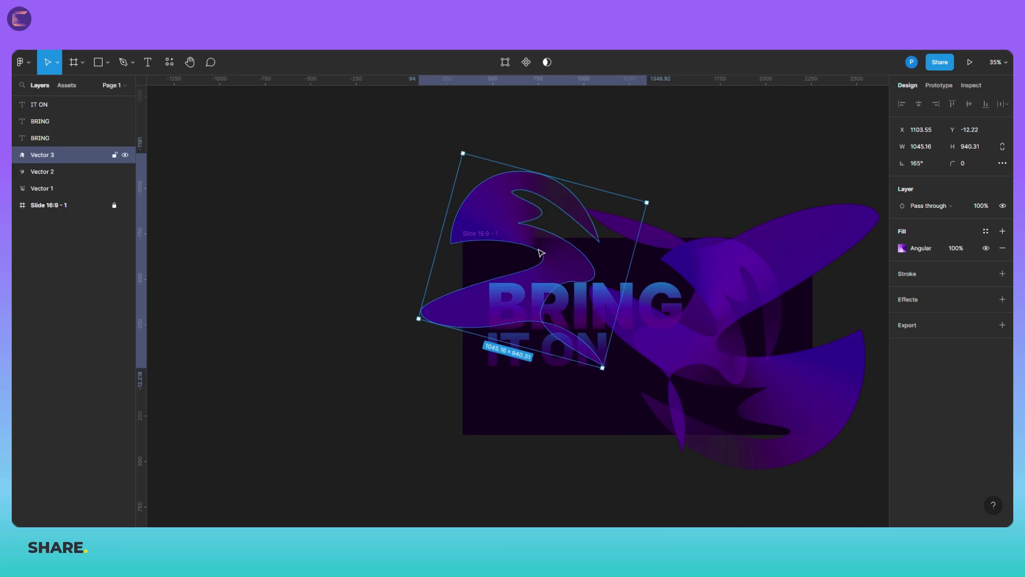
{"action": "left_click", "coordinate": [633, 320]}
{"action": "left_click", "coordinate": [555, 365], "text": "shift"}
{"action": "right_click", "coordinate": [554, 362]}
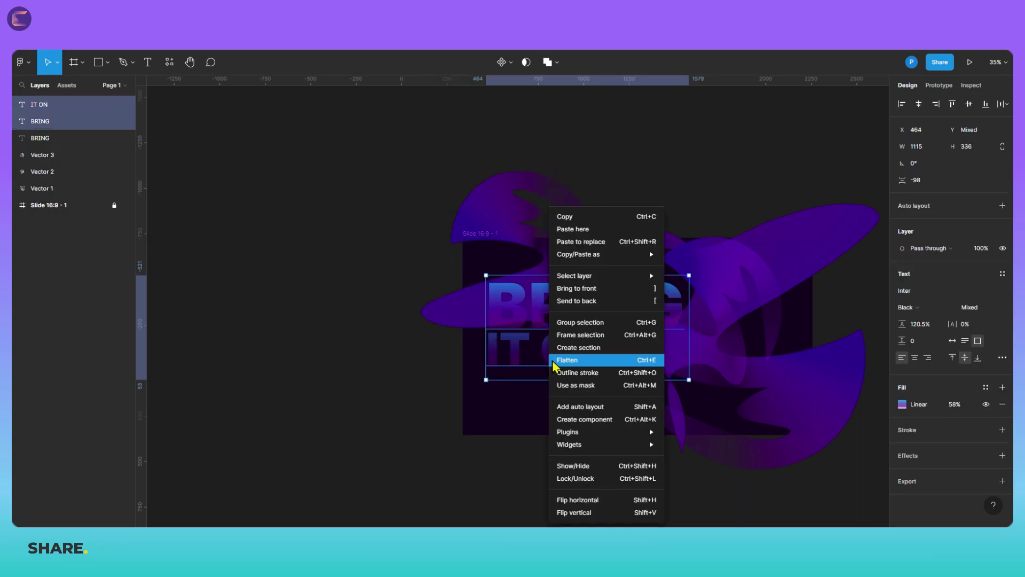
{"action": "mouse_move", "coordinate": [605, 278]}
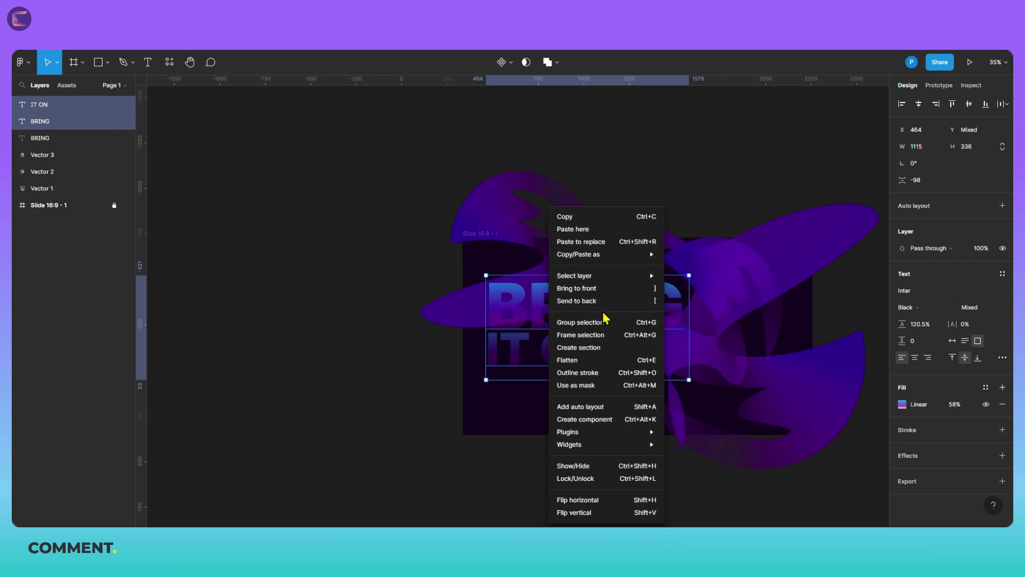
{"action": "left_click", "coordinate": [608, 289]}
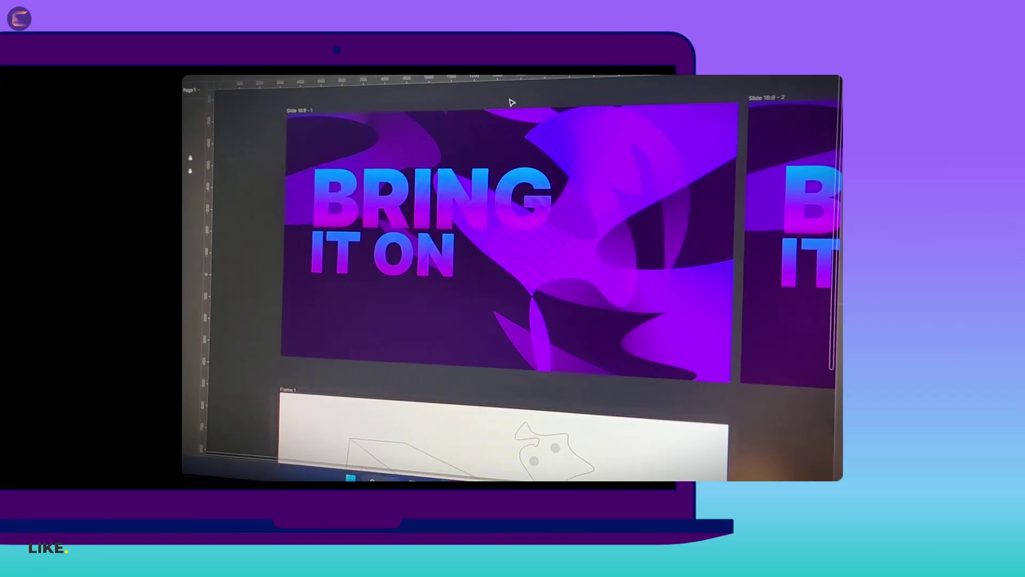